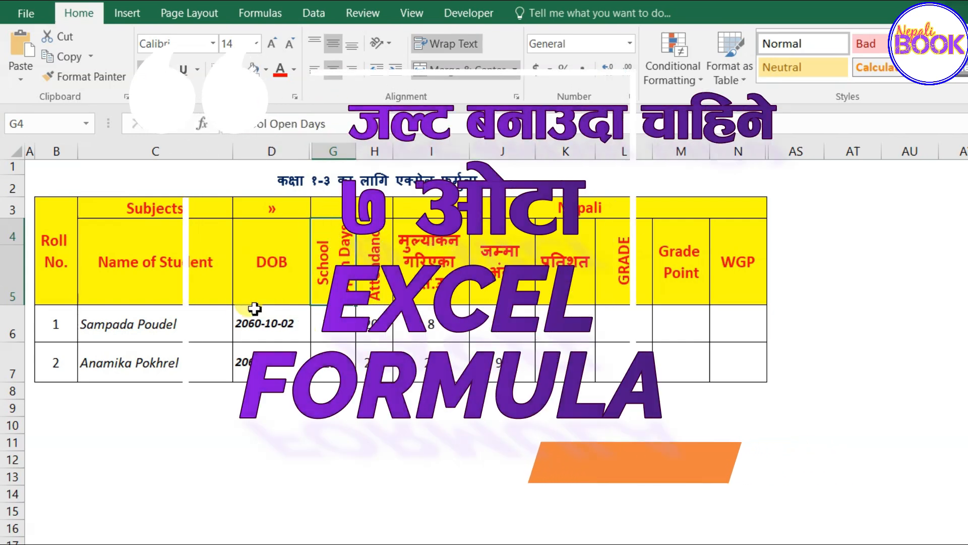
# Examine the mark sheet's layout, from the student details, DOB and attendance columns to the Nepali subject block
pyautogui.click(438, 254)
pyautogui.moveTo(438, 254); pyautogui.dragTo(724, 274)
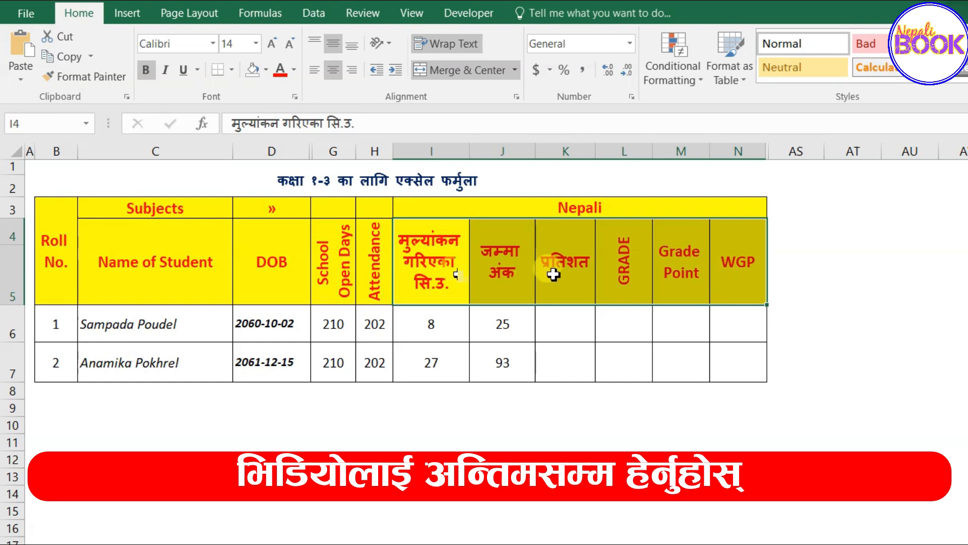
pyautogui.click(551, 208)
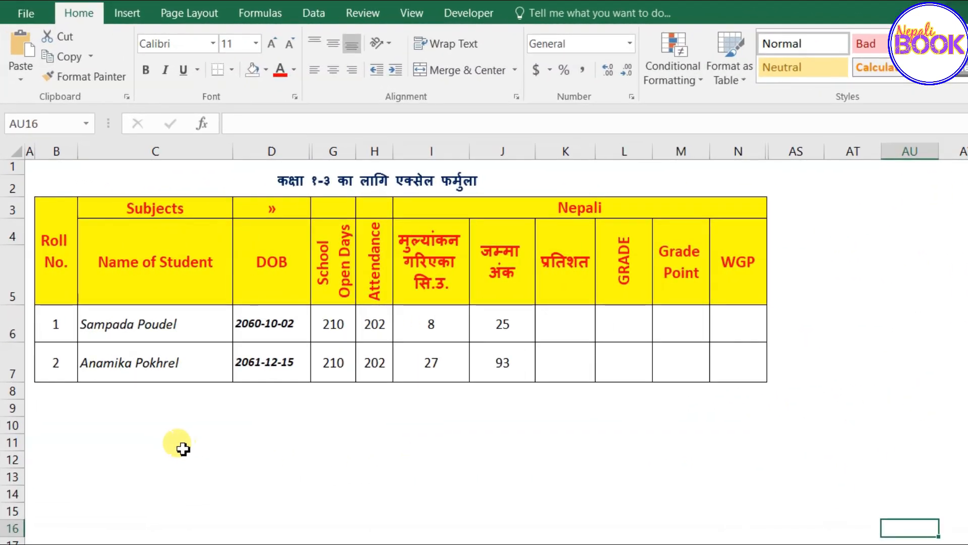
pyautogui.moveTo(49, 221); pyautogui.dragTo(681, 353)
pyautogui.click(565, 331)
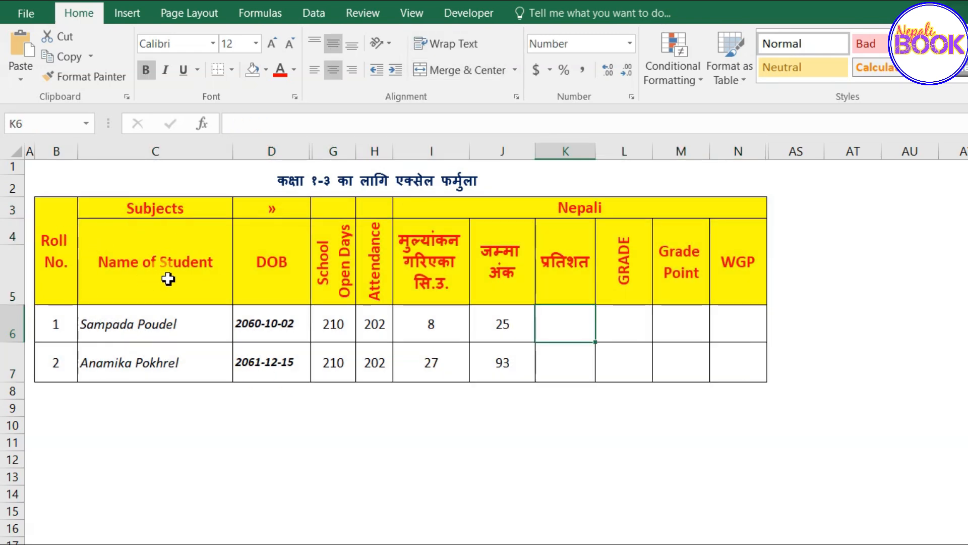
pyautogui.click(285, 264)
pyautogui.click(335, 275)
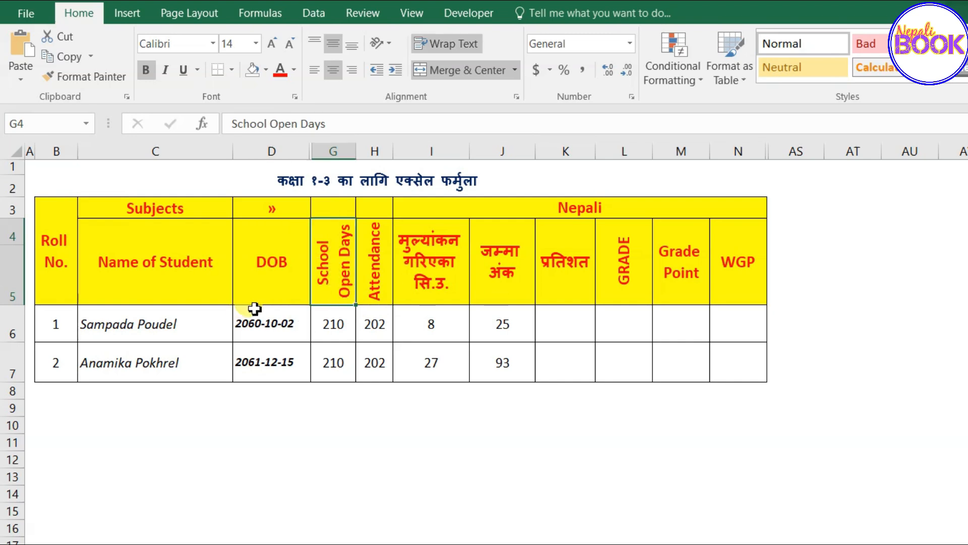
pyautogui.click(437, 253)
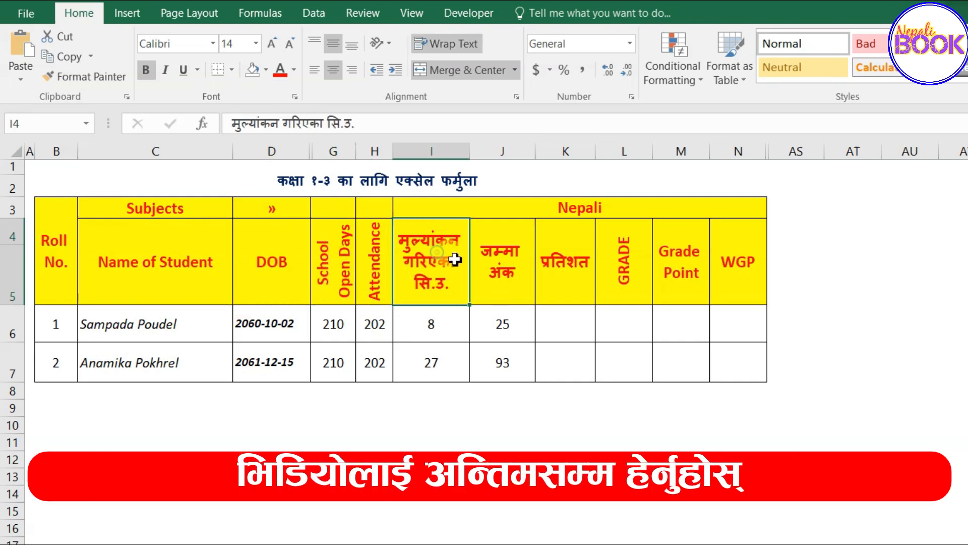
pyautogui.moveTo(455, 260); pyautogui.dragTo(727, 278)
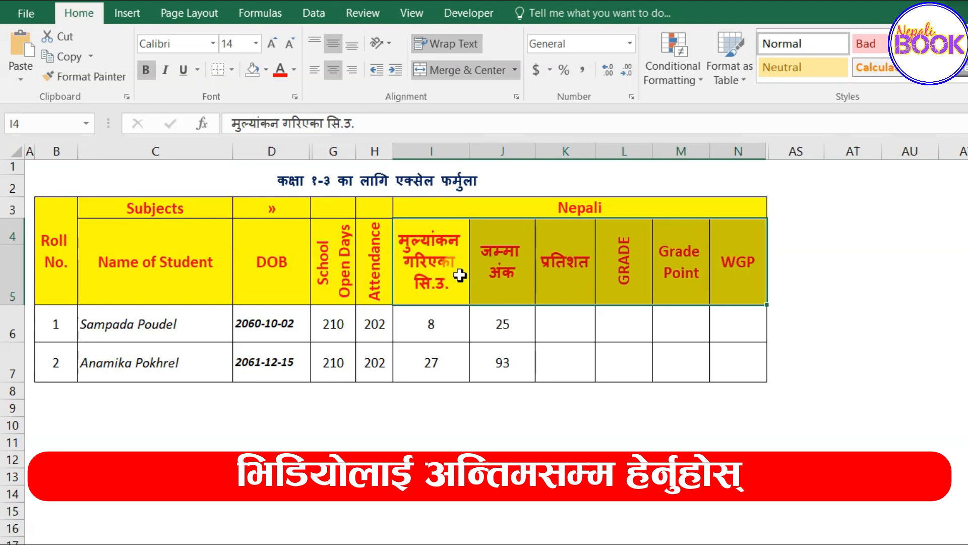
pyautogui.click(551, 209)
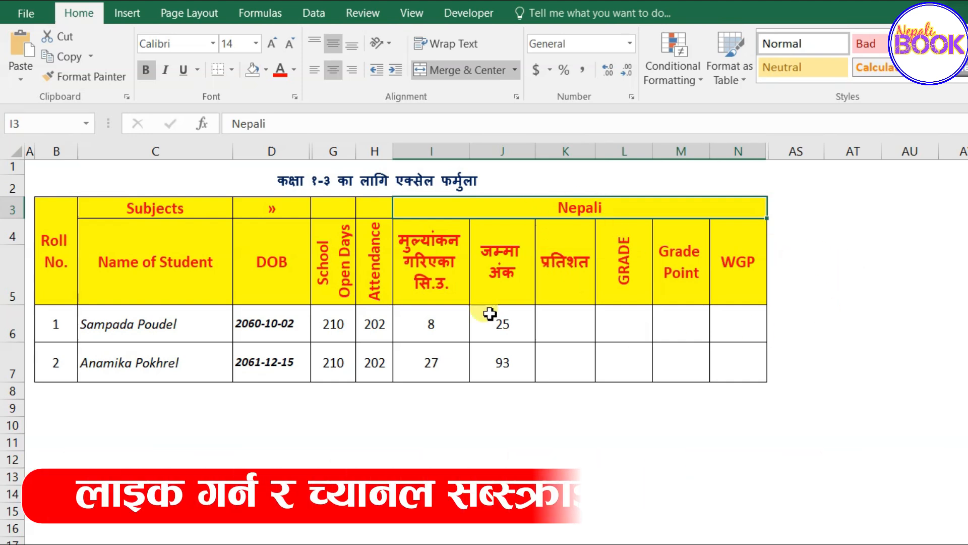
# Review each Nepali sub-column header: assessed learning outcomes, total marks, percentage, GRADE, Grade Point and WGP
pyautogui.click(443, 265)
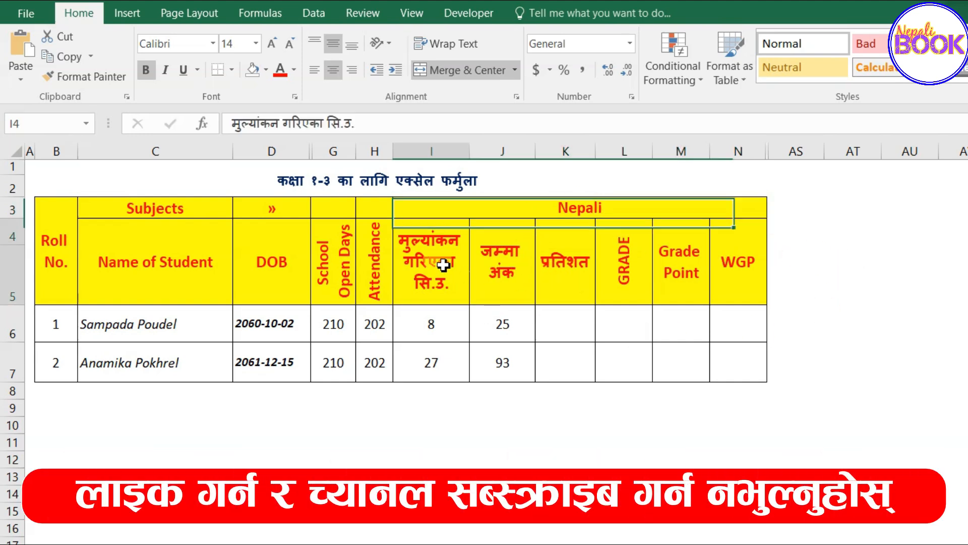
pyautogui.click(518, 274)
pyautogui.click(565, 283)
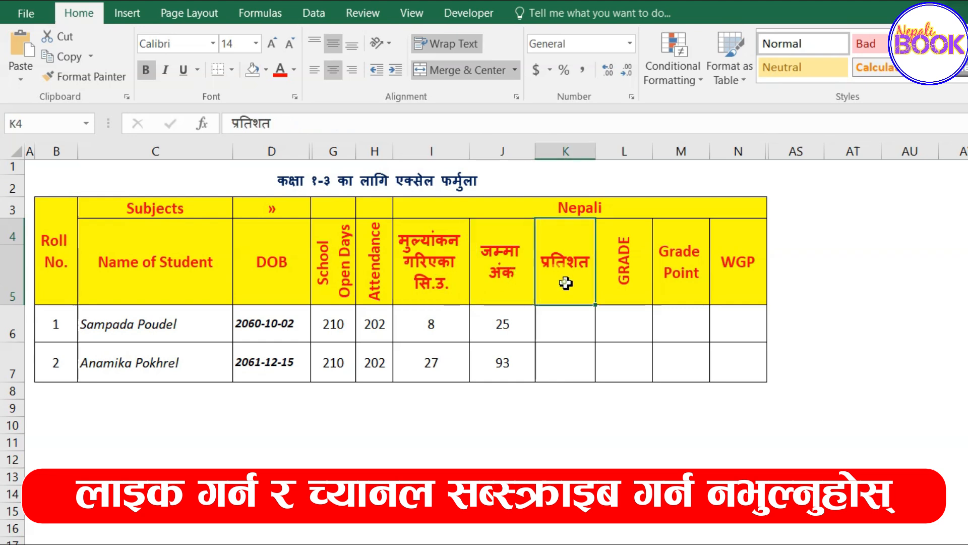
pyautogui.click(630, 285)
pyautogui.click(676, 286)
pyautogui.click(734, 296)
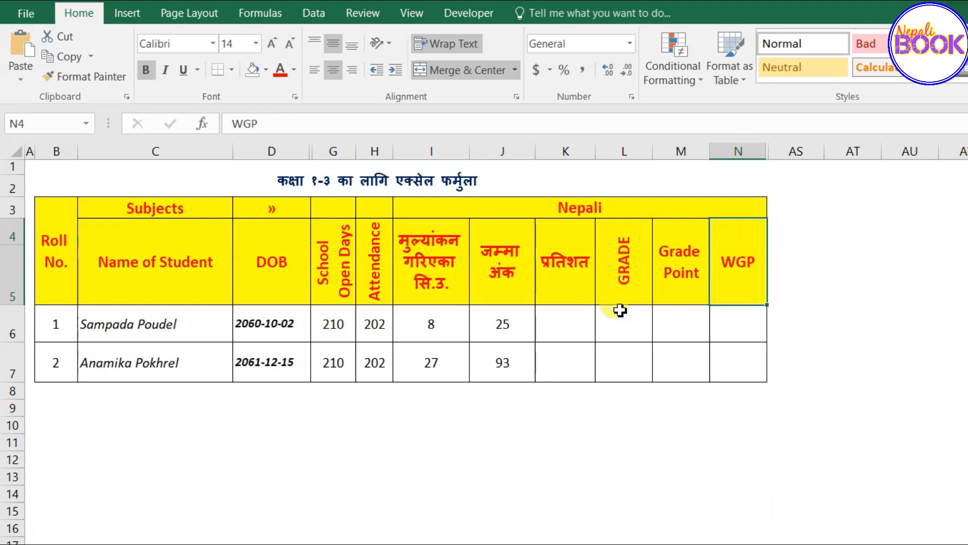
# Examine both students' assessed learning outcome counts and total marks in cells I6:J7
pyautogui.click(432, 324)
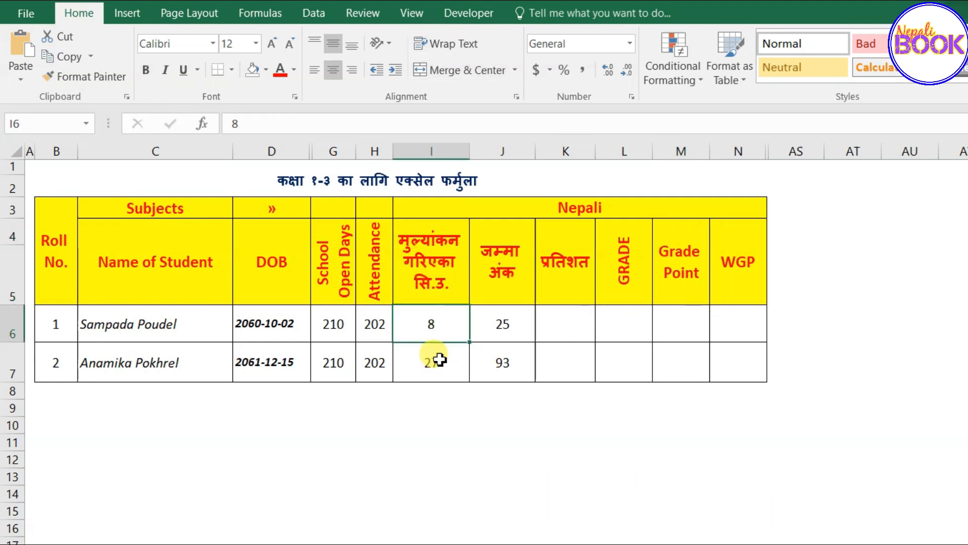
pyautogui.moveTo(434, 321); pyautogui.dragTo(432, 356)
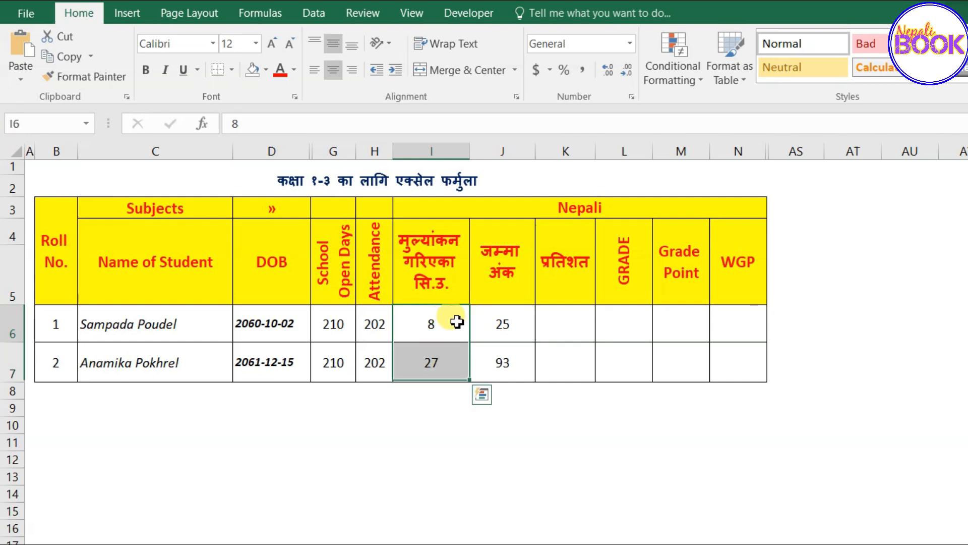
pyautogui.click(455, 319)
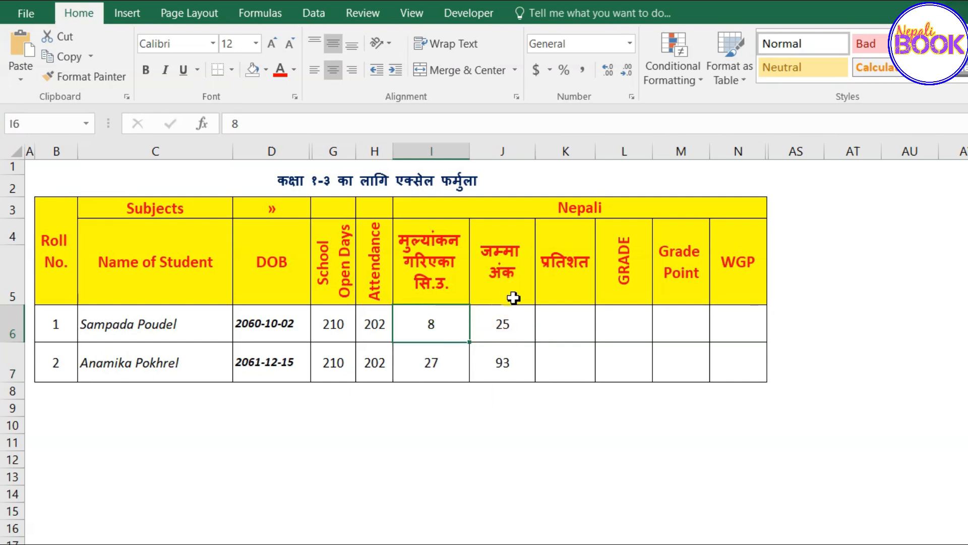
pyautogui.click(512, 321)
pyautogui.click(418, 329)
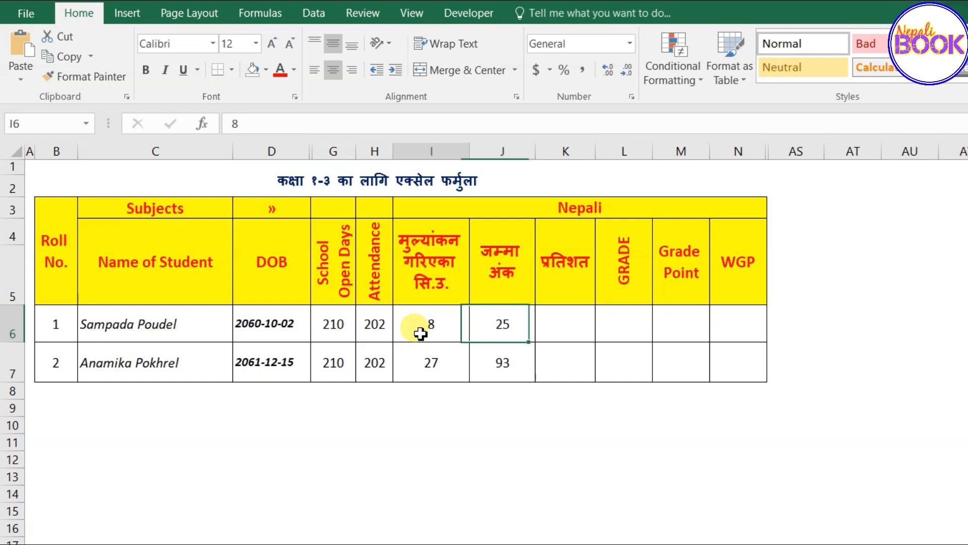
pyautogui.moveTo(503, 328); pyautogui.dragTo(509, 375)
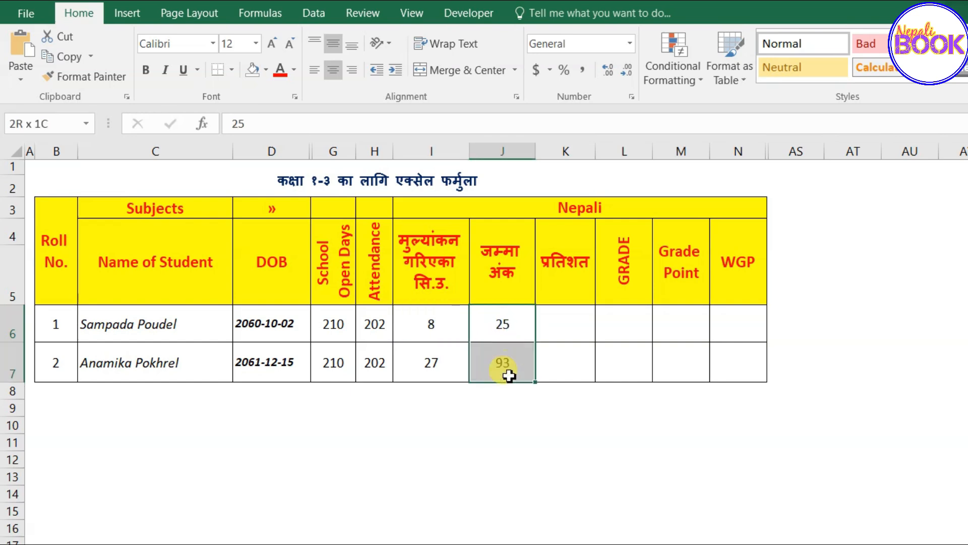
pyautogui.click(508, 370)
# Enter the percentage formula =(J6/(4*I6))*100 for the first student in cell K6
pyautogui.click(572, 323)
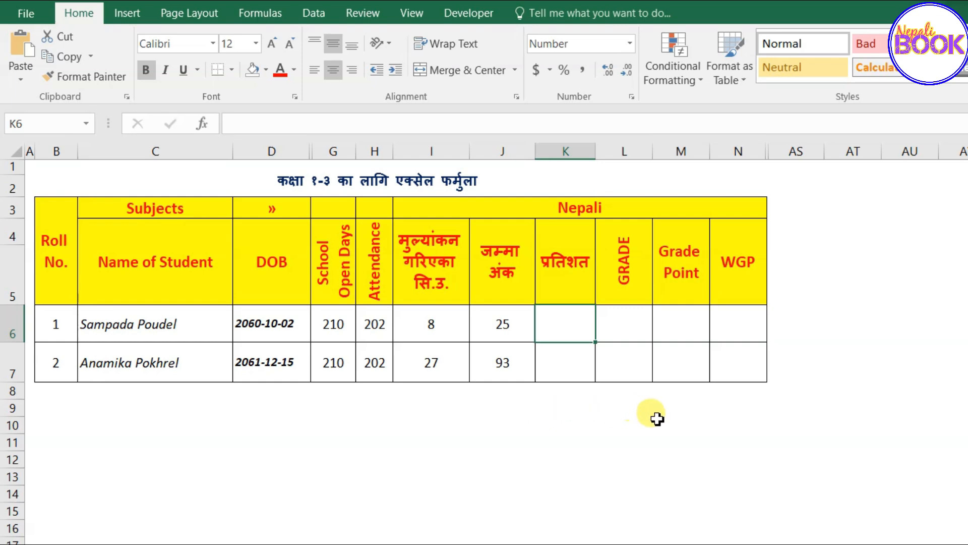
pyautogui.click(675, 419)
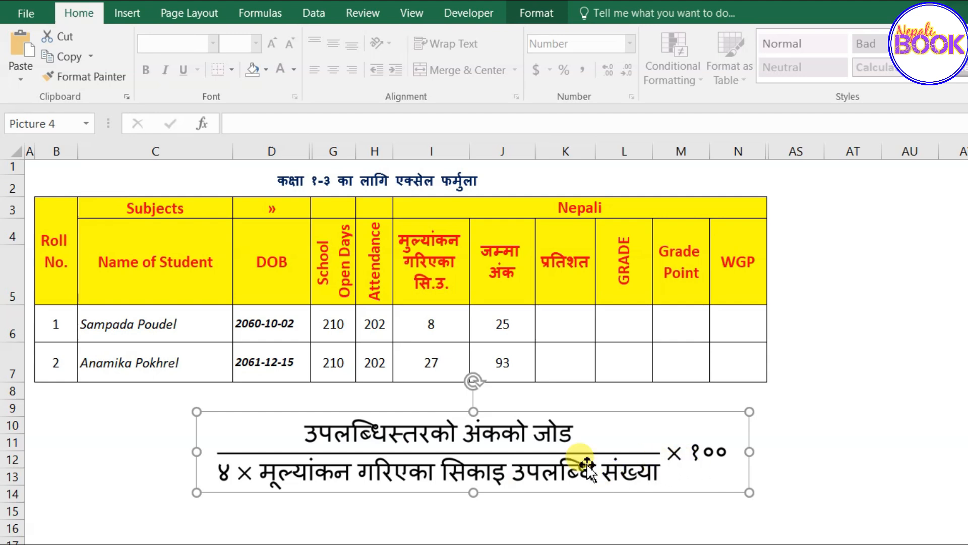
pyautogui.click(573, 332)
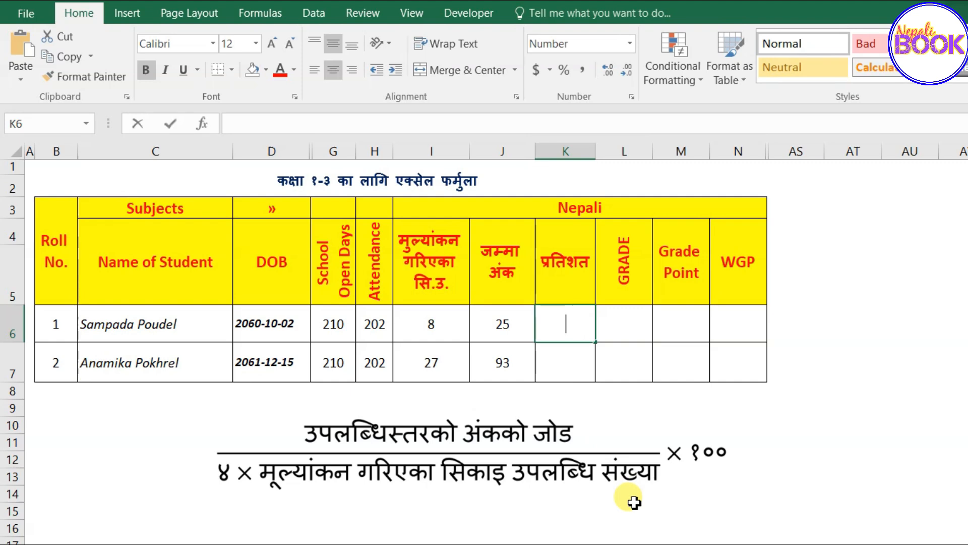
pyautogui.write('=(')
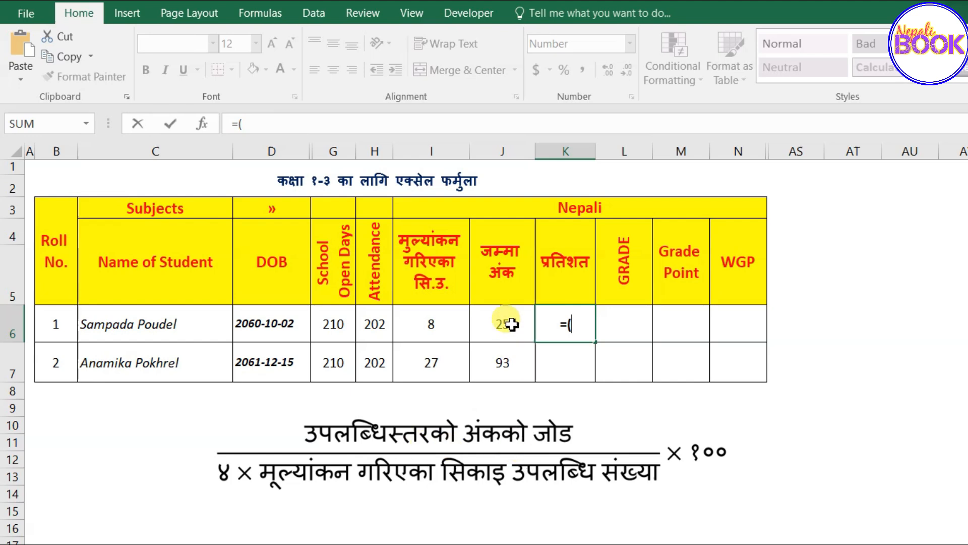
pyautogui.click(513, 330)
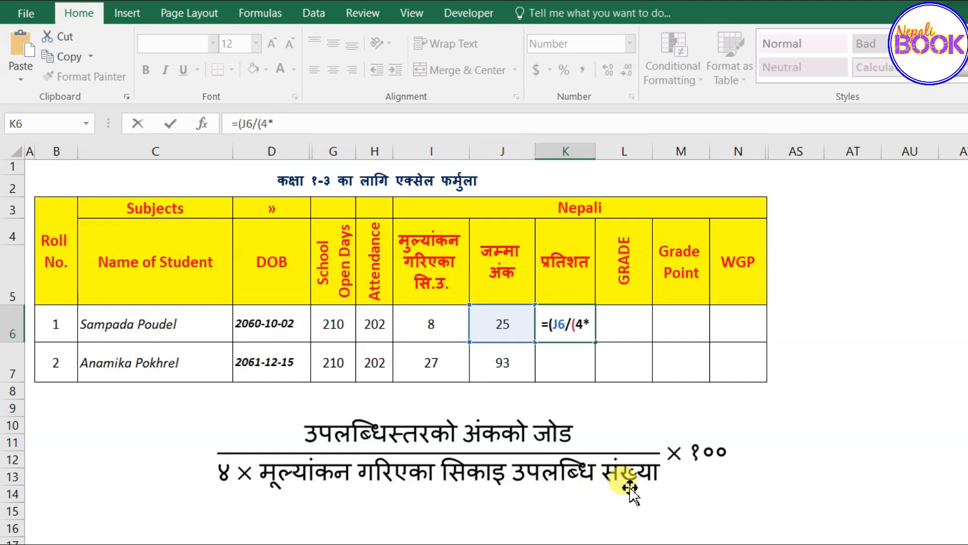
pyautogui.click(442, 330)
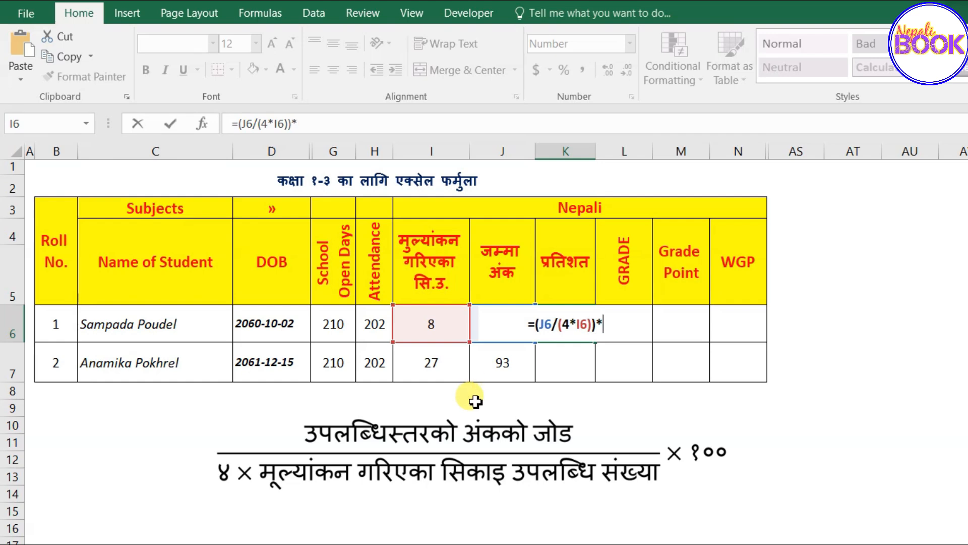
pyautogui.write('*100')
pyautogui.press('Return')
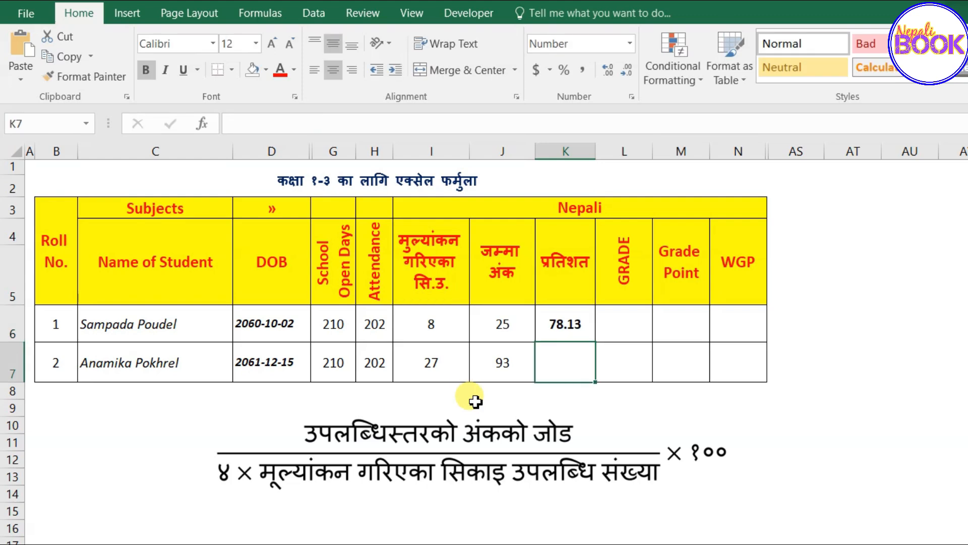
# Copy the percentage formula from K6 down to the second student's cell K7
pyautogui.click(568, 324)
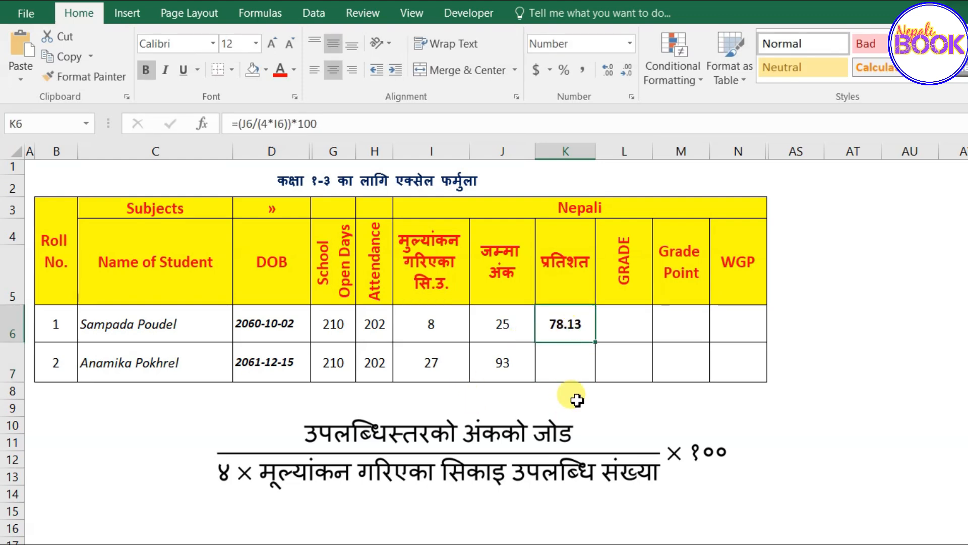
pyautogui.click(432, 363)
pyautogui.click(527, 364)
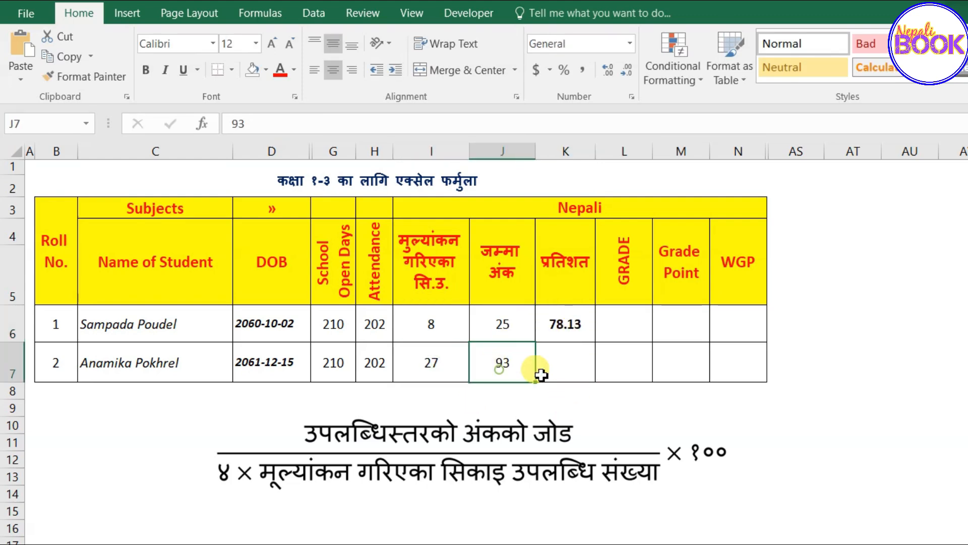
pyautogui.click(581, 331)
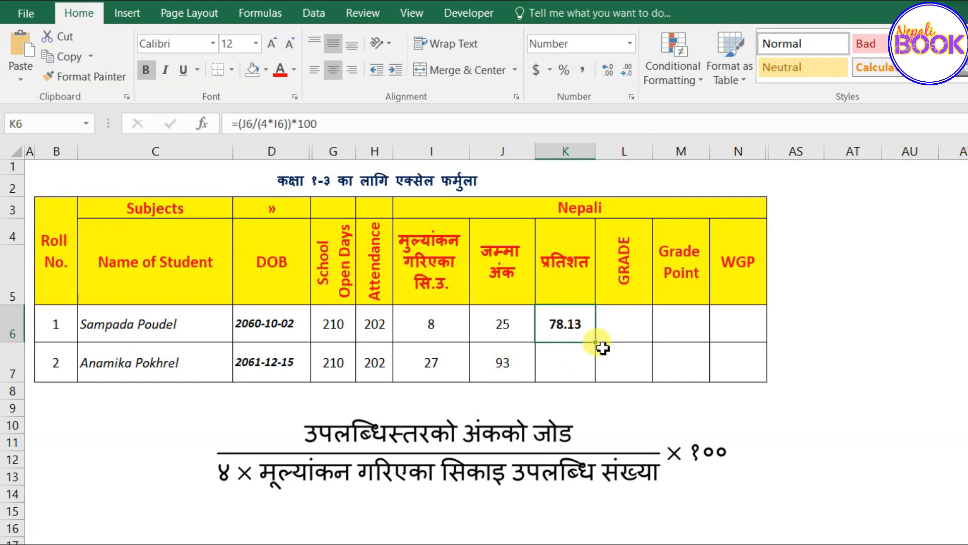
pyautogui.moveTo(598, 343); pyautogui.dragTo(598, 364)
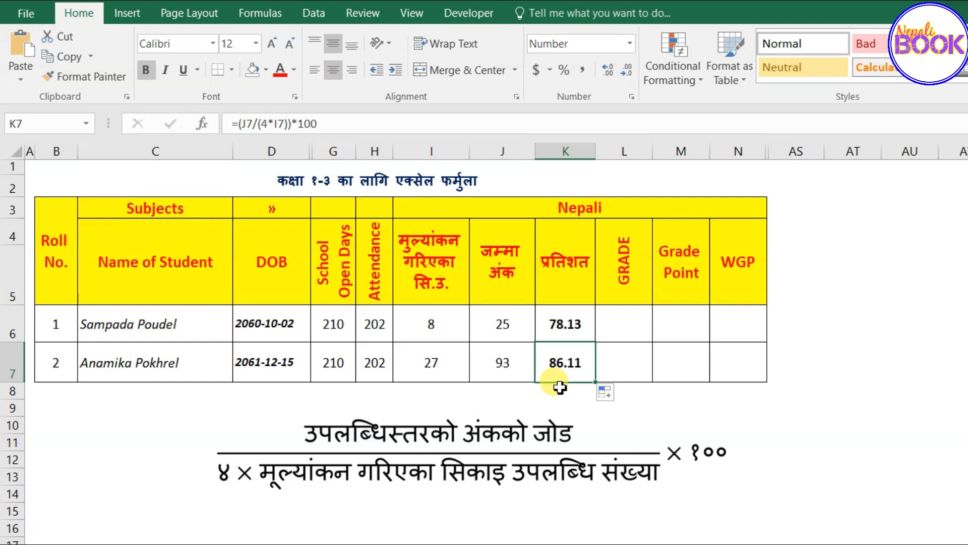
# Delete the picture of the percentage formula below the table
pyautogui.click(620, 319)
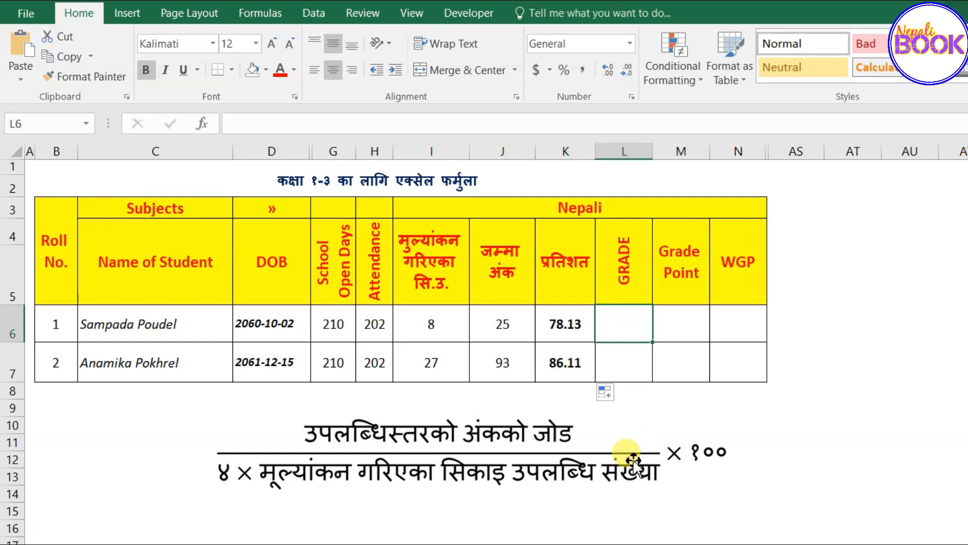
pyautogui.click(537, 481)
pyautogui.press('Delete')
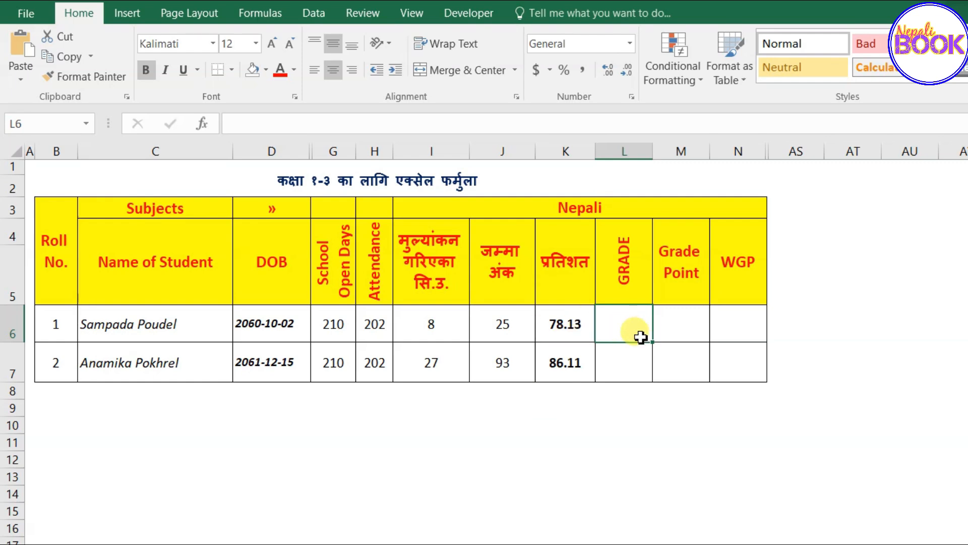
# Switch to the 1-3 Formula text file in Notepad and examine the percentage-to-grade IFERROR formula, its L6 references and thresholds
pyautogui.click(575, 543)
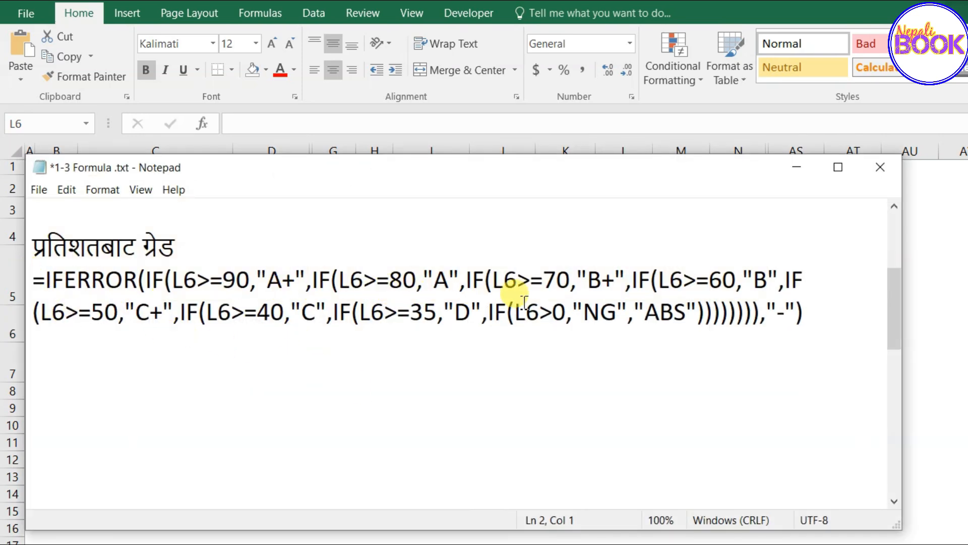
pyautogui.moveTo(45, 279); pyautogui.dragTo(124, 278)
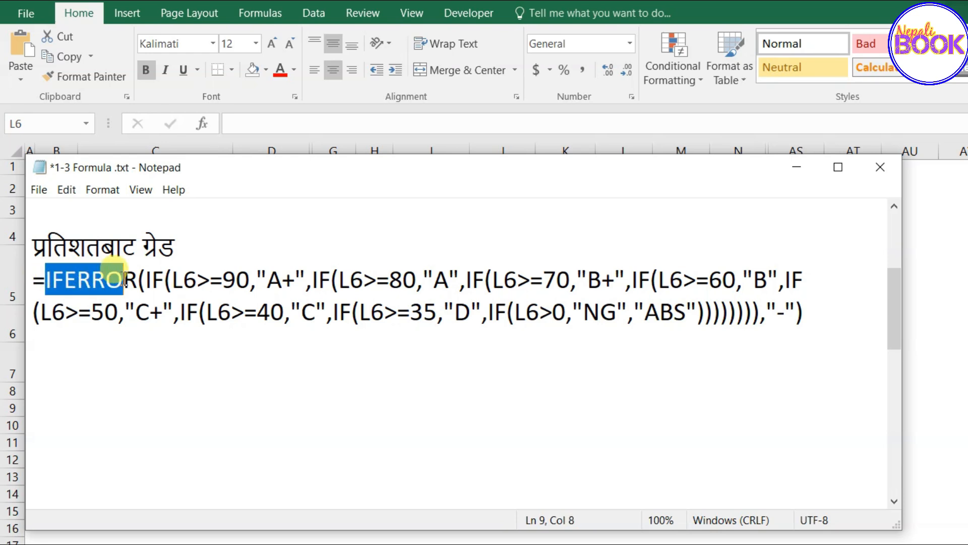
pyautogui.click(103, 279)
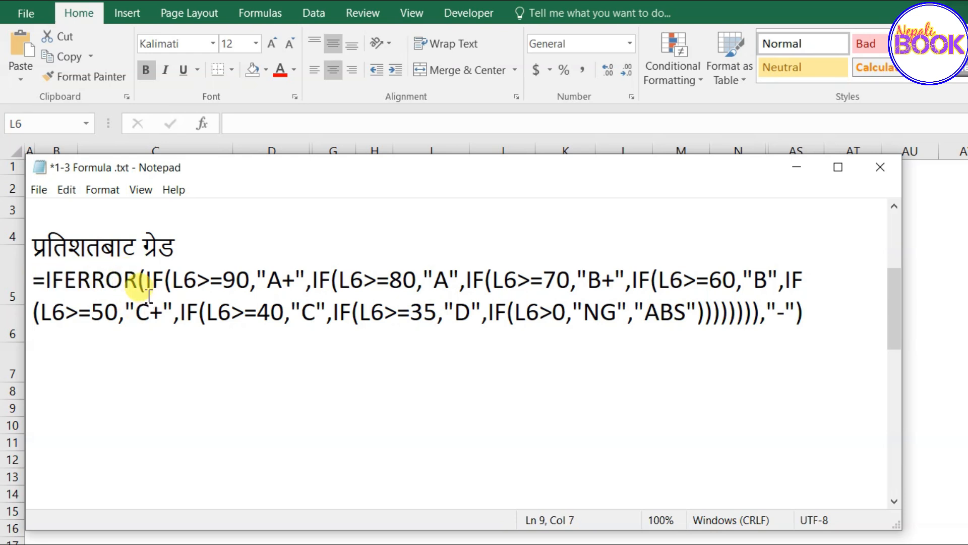
pyautogui.moveTo(141, 280); pyautogui.dragTo(190, 281)
pyautogui.click(185, 281)
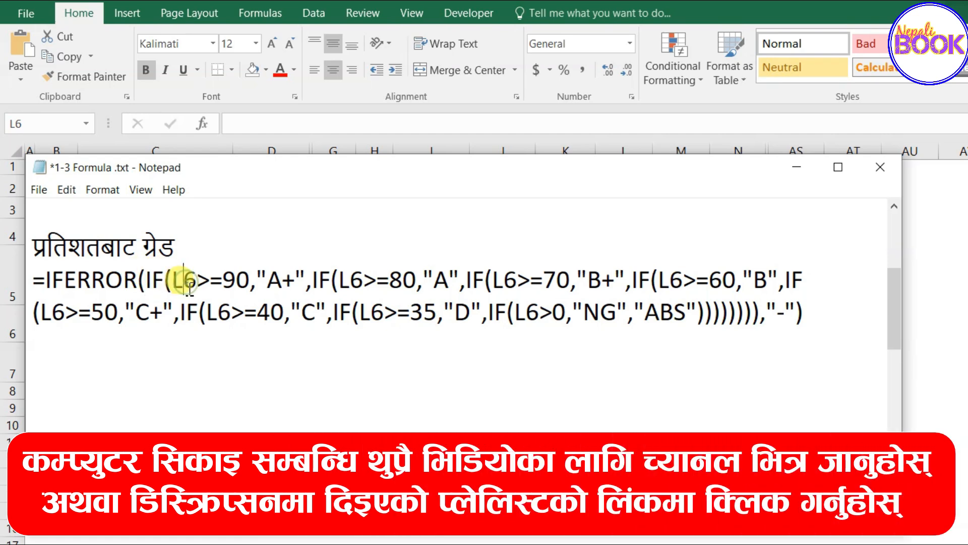
pyautogui.click(226, 282)
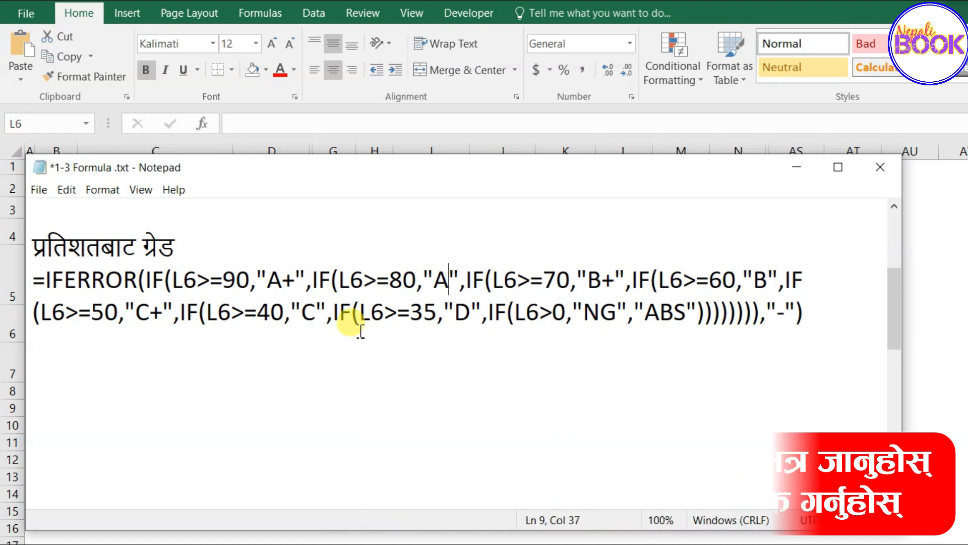
pyautogui.moveTo(338, 287); pyautogui.dragTo(365, 291)
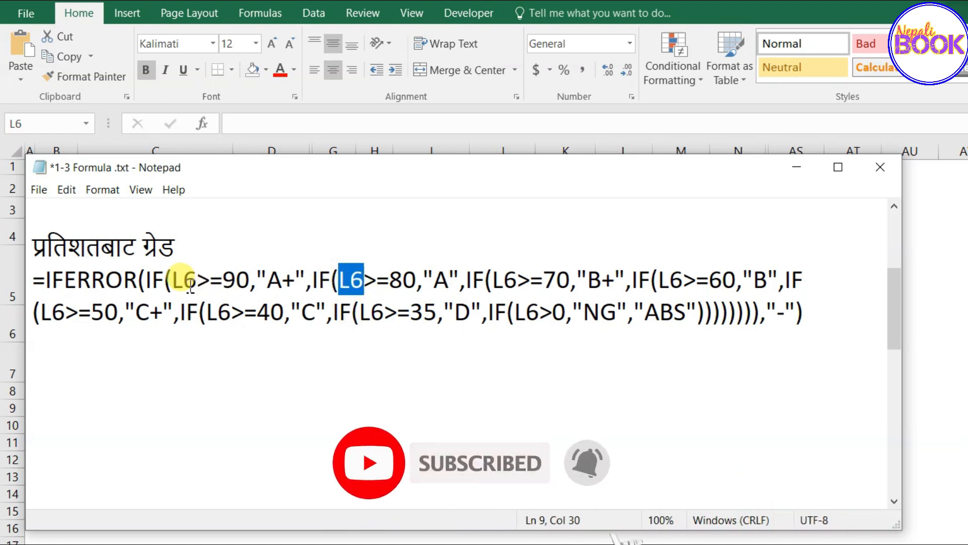
pyautogui.click(172, 281)
pyautogui.moveTo(172, 280); pyautogui.dragTo(197, 281)
pyautogui.click(206, 312)
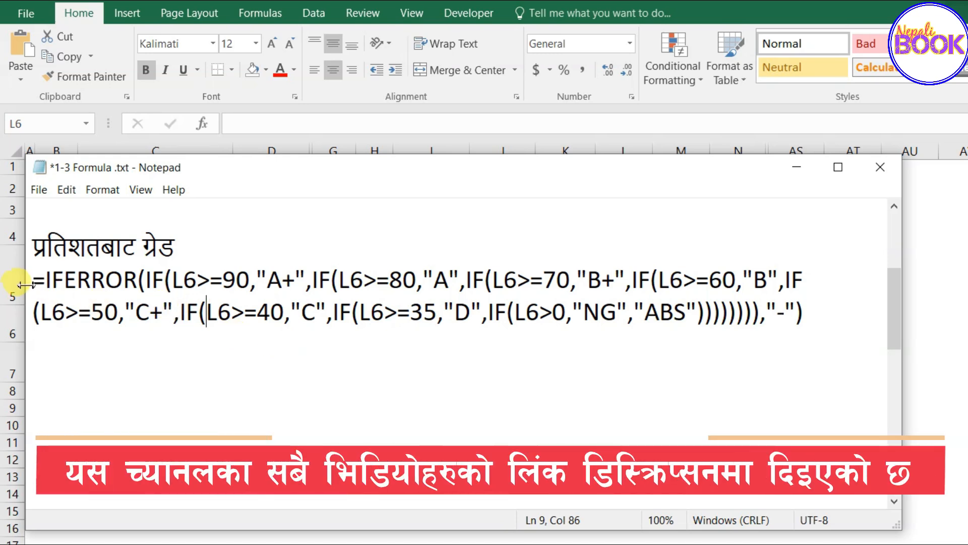
# Copy the percentage-to-grade IFERROR formula from the text file, switch to Excel and paste it into the first student's GRADE cell M6
pyautogui.moveTo(36, 278); pyautogui.dragTo(761, 338)
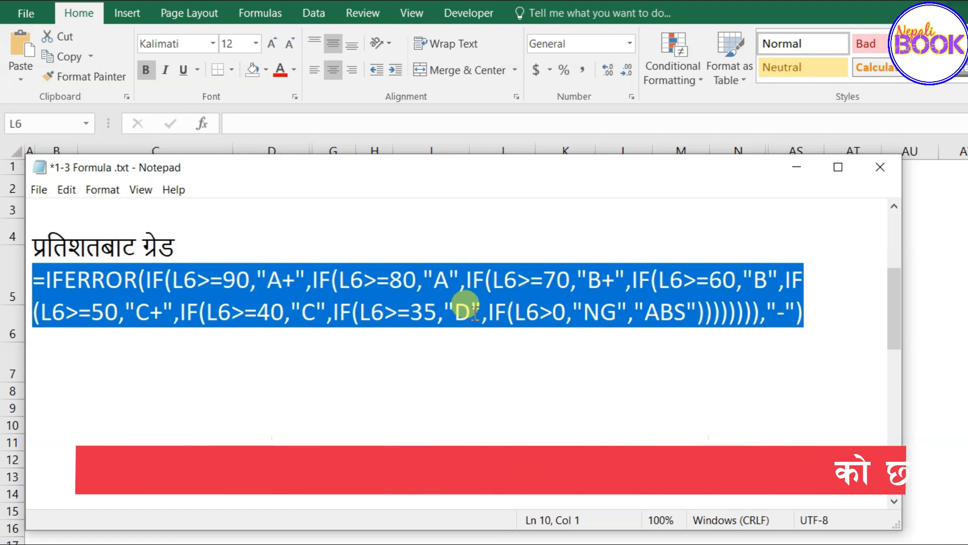
pyautogui.hotkey('shift', 'Left')
pyautogui.hotkey('ctrl', 'c')
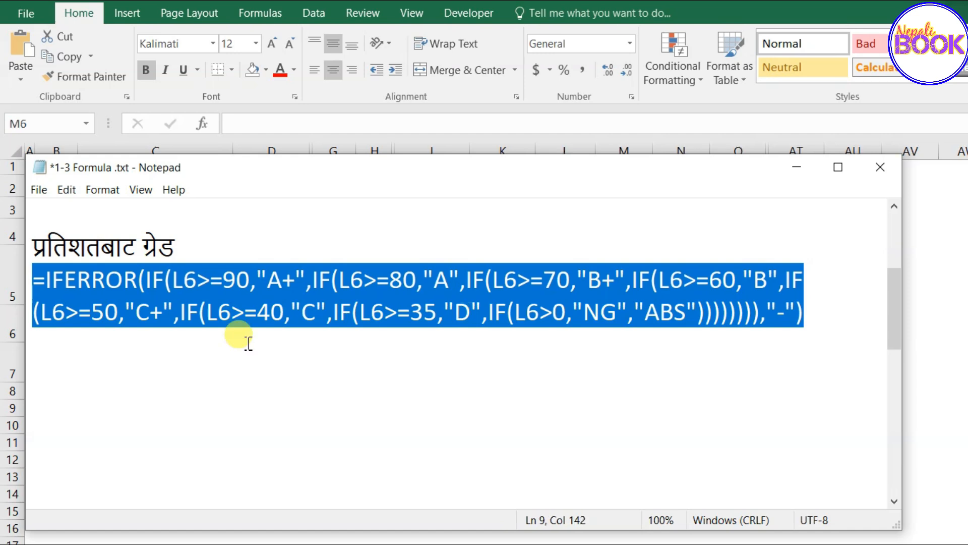
pyautogui.click(796, 168)
pyautogui.hotkey('ctrl', 'v')
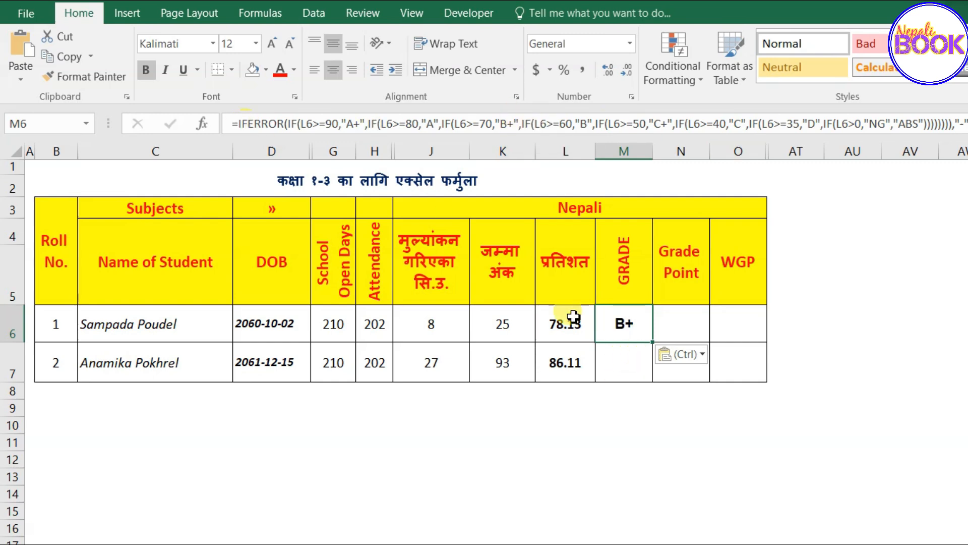
pyautogui.doubleClick(621, 328)
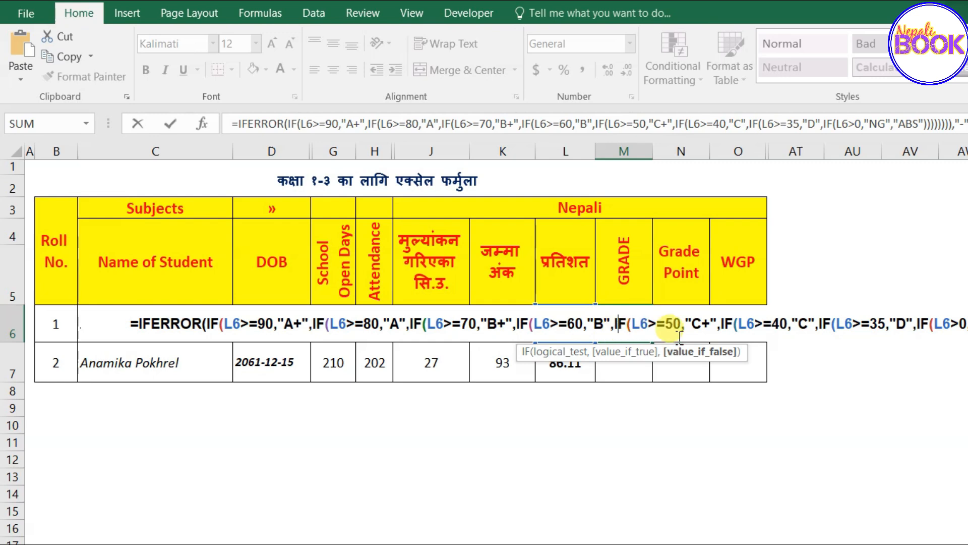
pyautogui.press('Return')
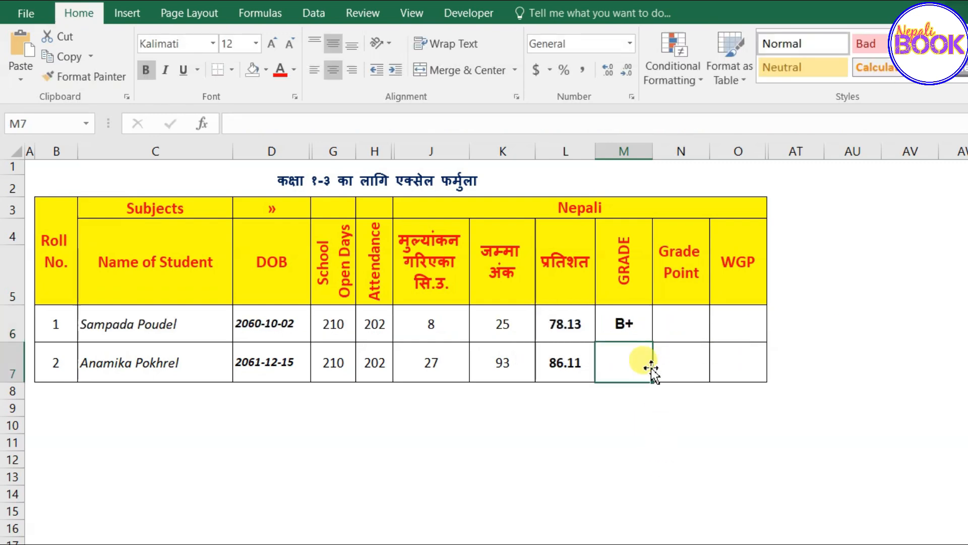
# Copy the grade formula from M6 down to M7 and compare both students' grades with their percentages
pyautogui.click(621, 326)
pyautogui.click(566, 124)
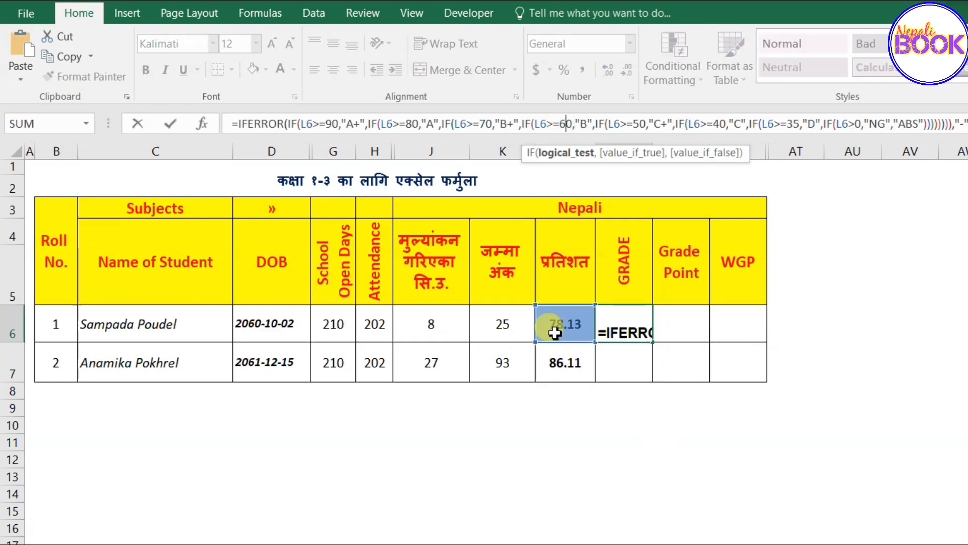
pyautogui.click(633, 382)
pyautogui.click(617, 310)
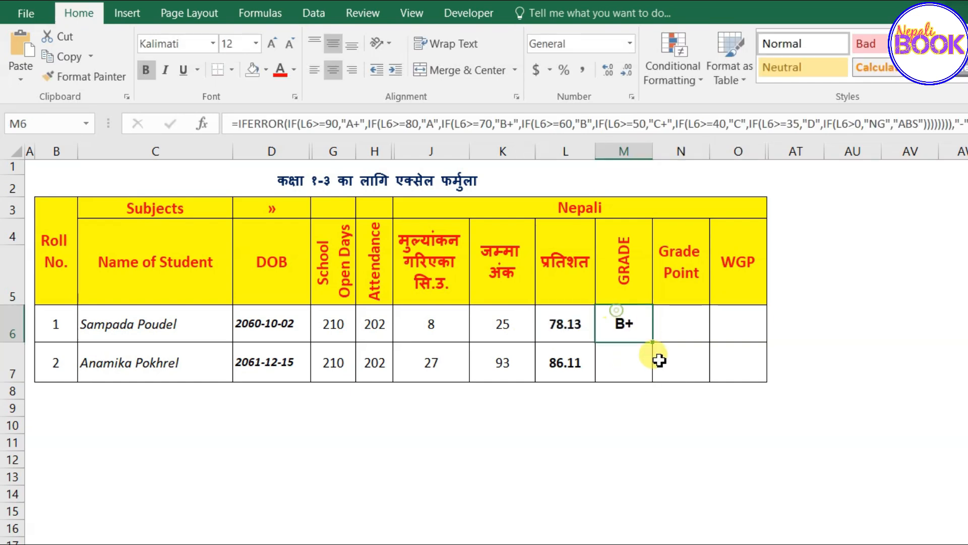
pyautogui.moveTo(654, 343); pyautogui.dragTo(655, 364)
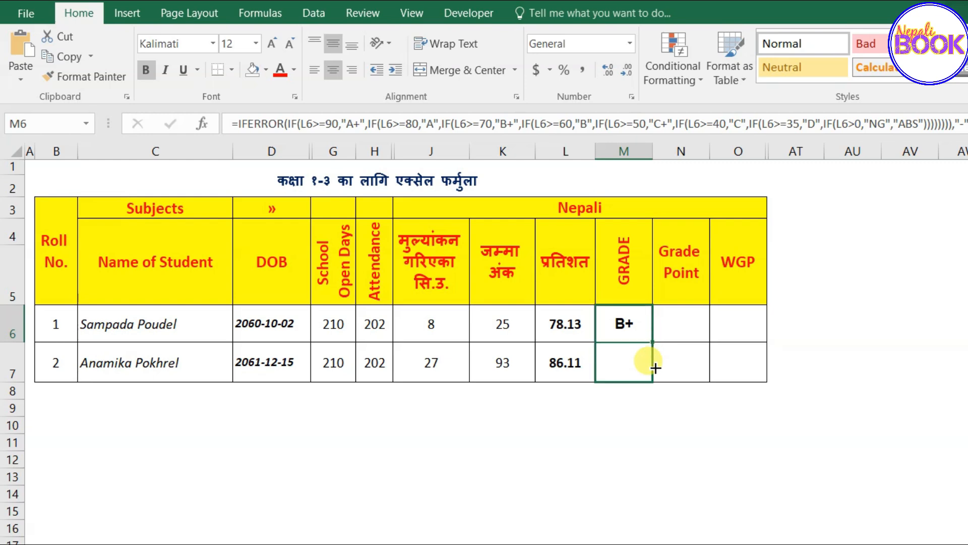
pyautogui.click(627, 363)
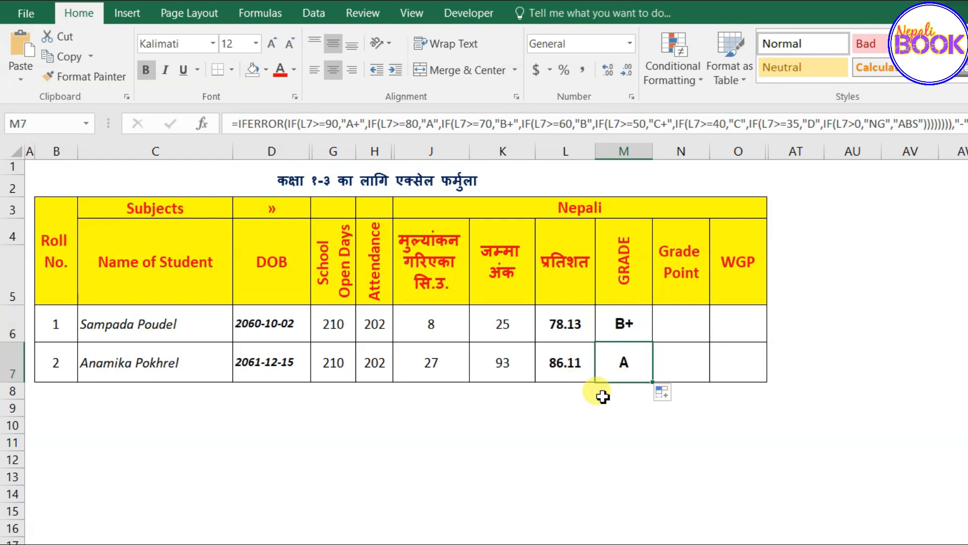
pyautogui.click(555, 326)
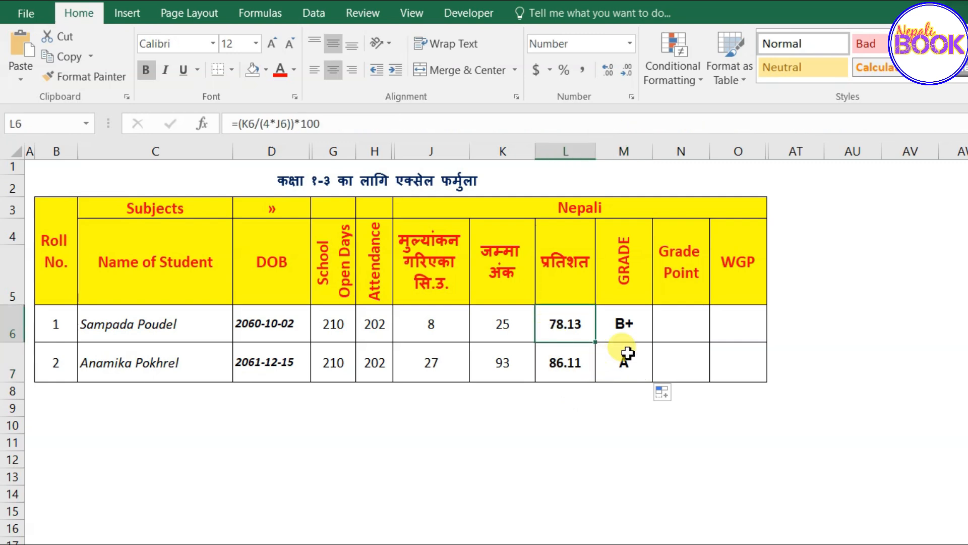
pyautogui.click(633, 327)
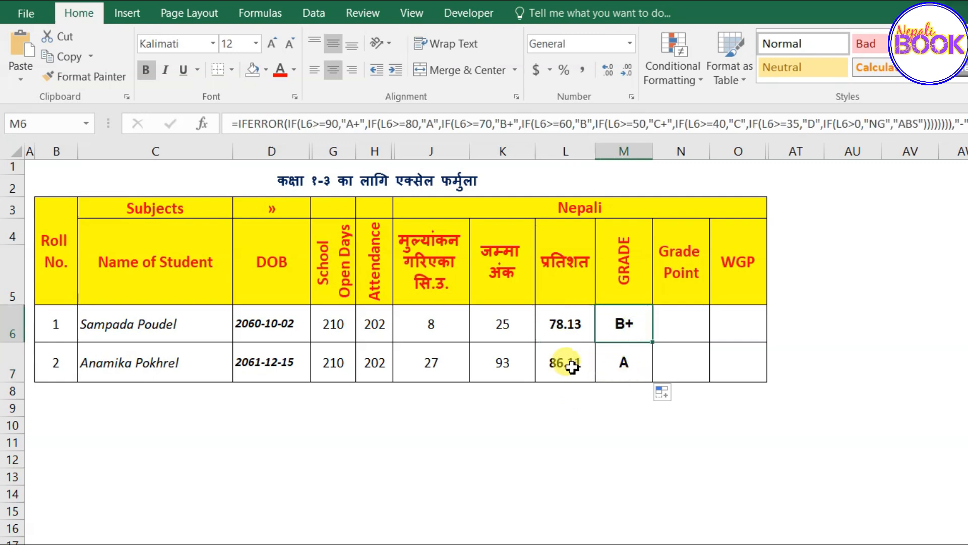
pyautogui.click(567, 361)
pyautogui.click(626, 371)
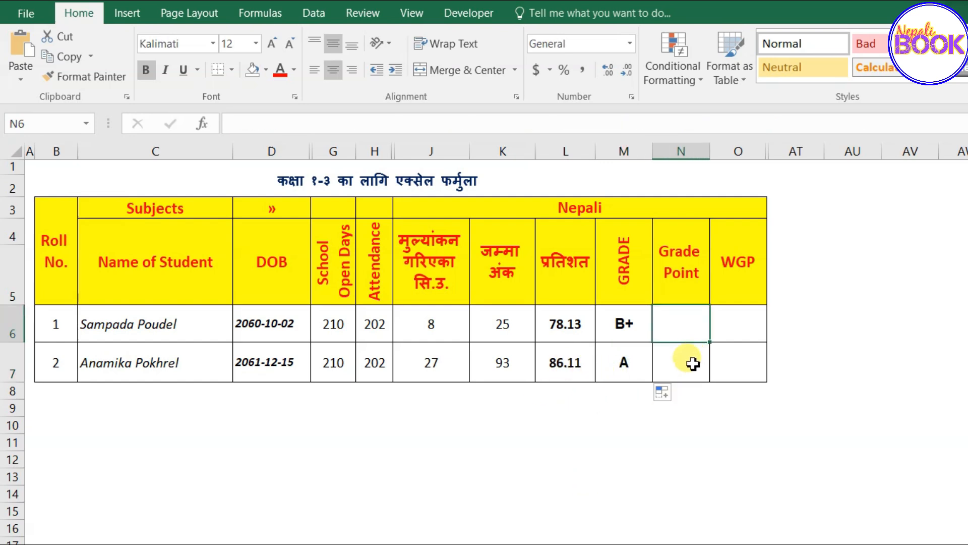
# Switch to the 1-3 Formula text file in Notepad and examine the grade-to-grade-point IF formula's M6 references, grades and point values
pyautogui.hotkey('alt', 'Tab')
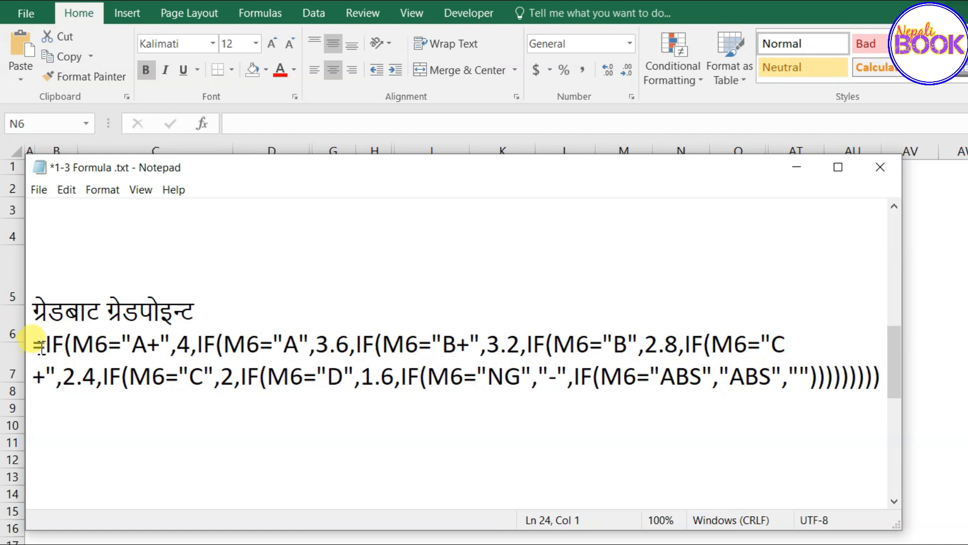
pyautogui.doubleClick(80, 344)
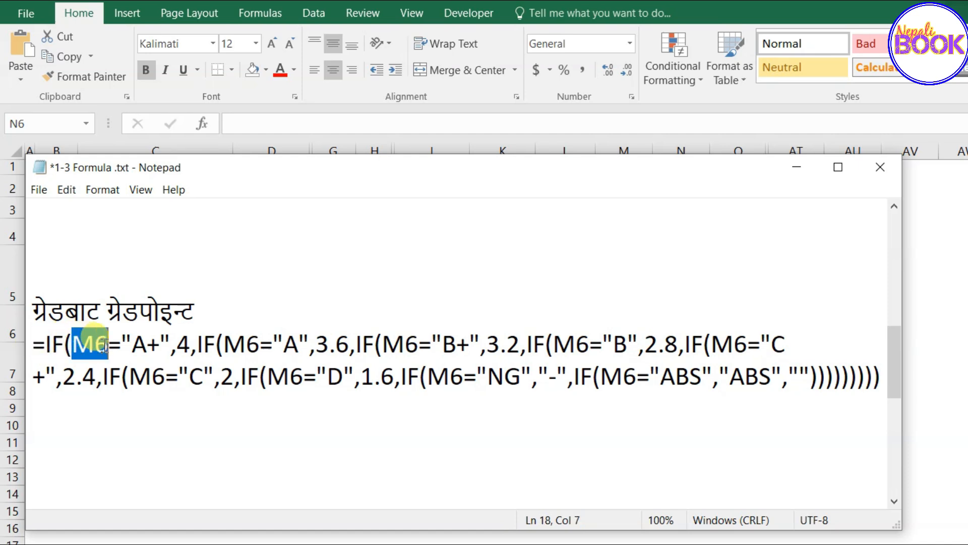
pyautogui.doubleClick(140, 344)
pyautogui.moveTo(177, 345); pyautogui.dragTo(258, 346)
pyautogui.click(284, 345)
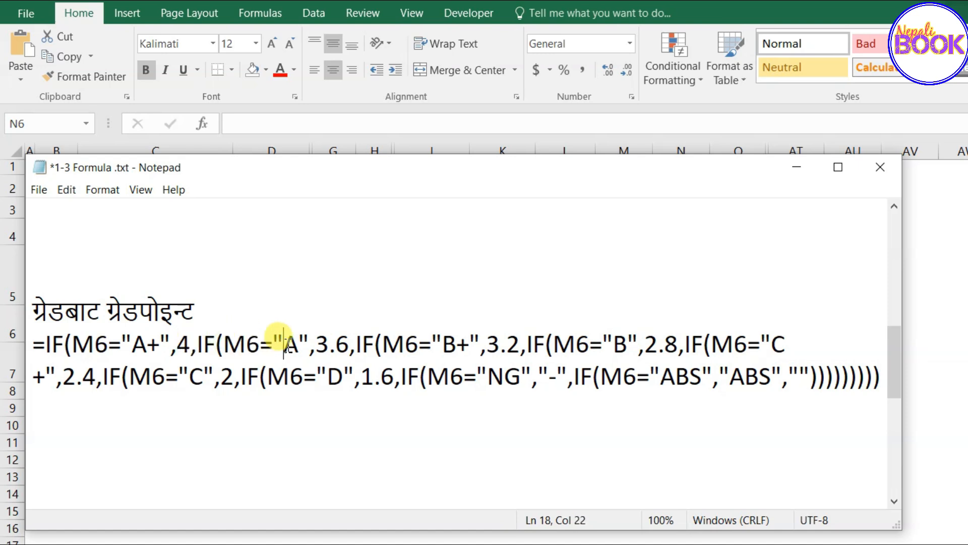
pyautogui.doubleClick(292, 345)
pyautogui.moveTo(316, 345); pyautogui.dragTo(349, 345)
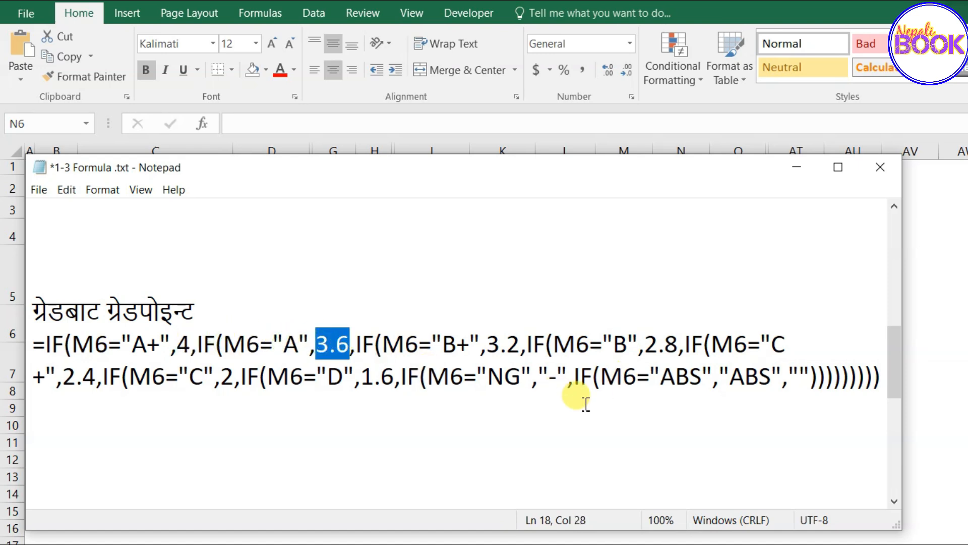
# Copy the grade-to-grade-point IF formula from the text file, switch to Excel and paste it into the first student's Grade Point cell N6
pyautogui.moveTo(31, 344); pyautogui.dragTo(887, 384)
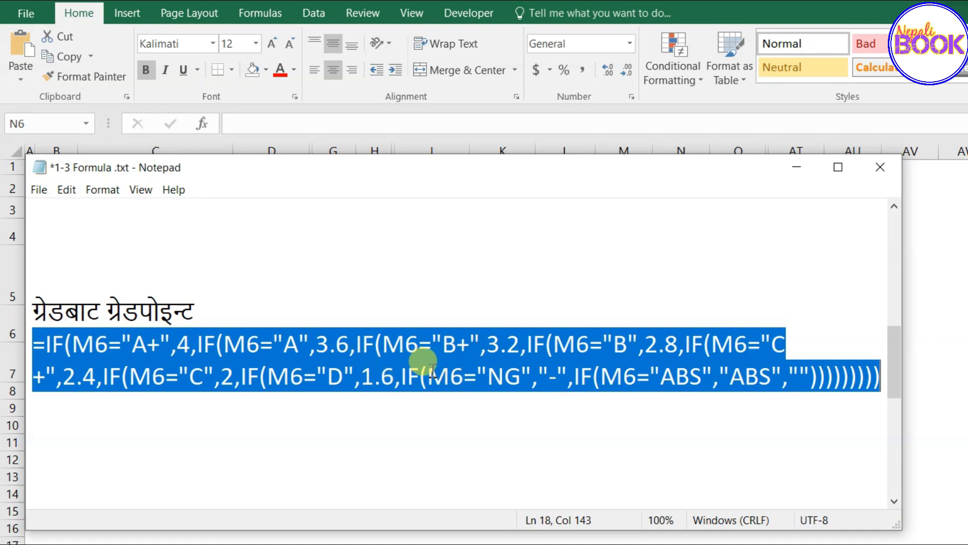
pyautogui.click(797, 167)
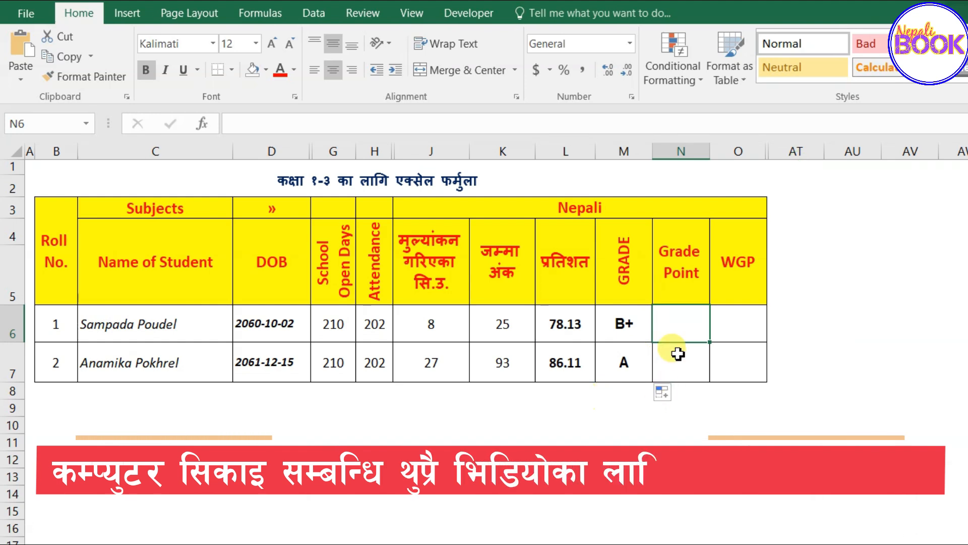
pyautogui.write('=IF(M6="A+",4,IF(M6="A",3.6,IF(M6="B+",3.2,IF(M6="B",2.8,IF(M6="C+",2.4,IF(M6="C",2,IF(M6="D",1.6,IF(M6="NG","-",IF(M6="ABS","ABS","")))))))))')
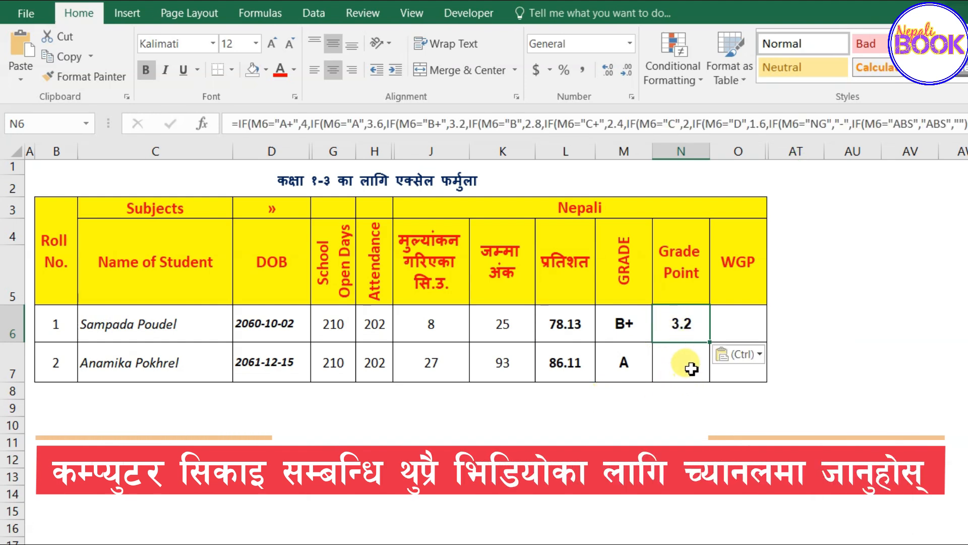
pyautogui.click(654, 120)
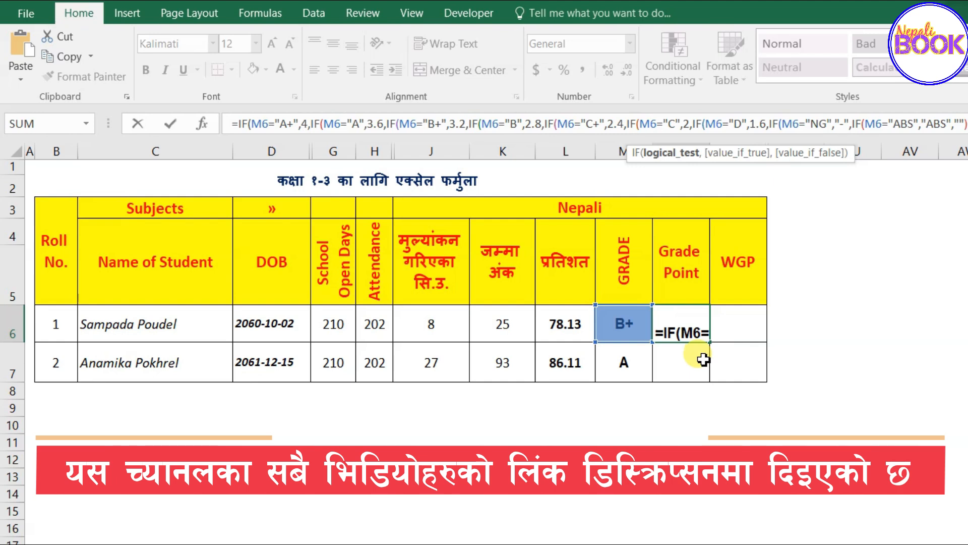
pyautogui.press('Return')
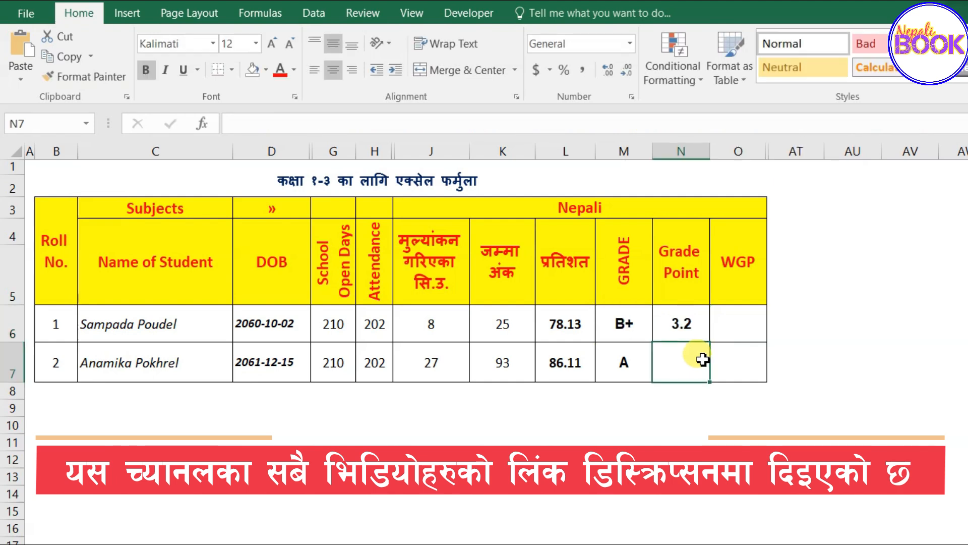
# Copy the grade point formula from N6 down to the second student's cell N7
pyautogui.click(625, 323)
pyautogui.click(677, 322)
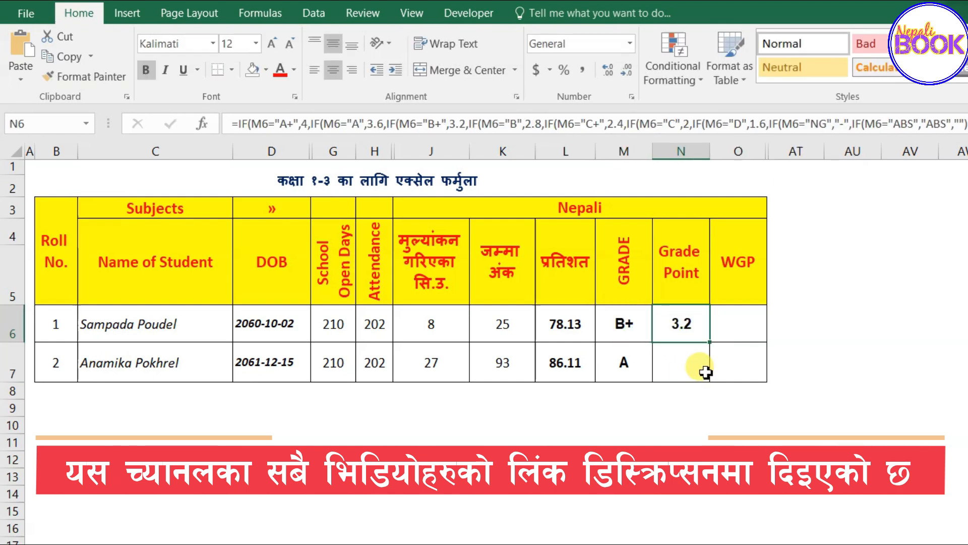
pyautogui.moveTo(709, 341); pyautogui.dragTo(699, 372)
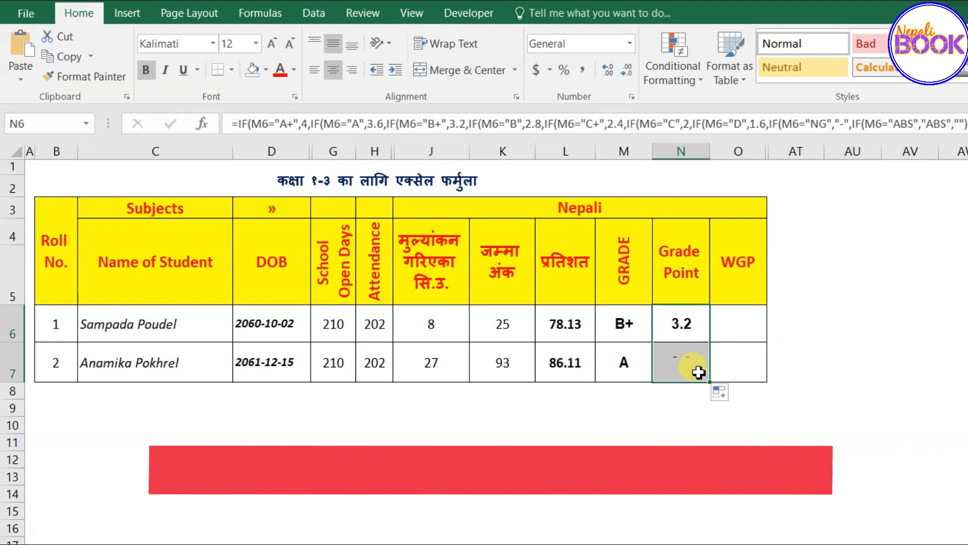
pyautogui.click(698, 373)
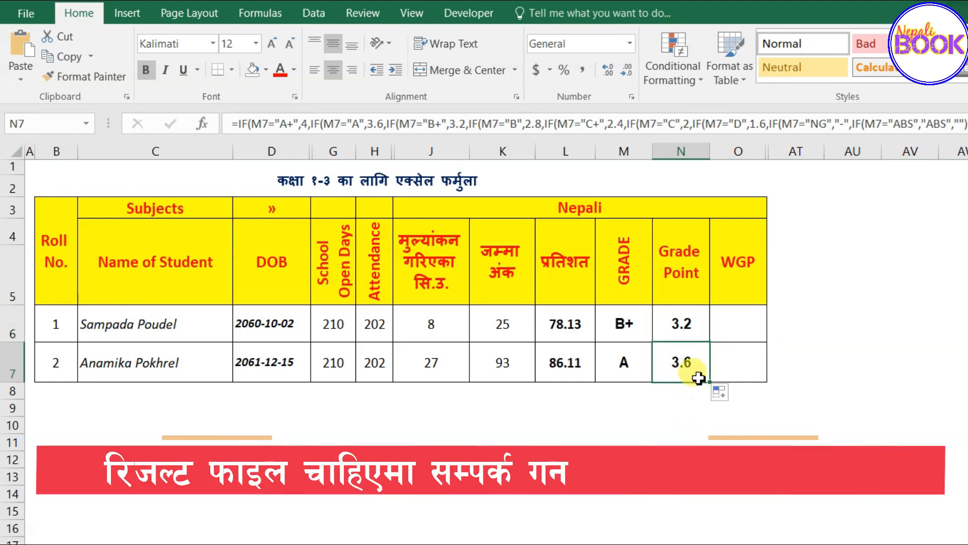
# Enter the WGP formula =5*N6 for the first student in cell O6
pyautogui.click(737, 334)
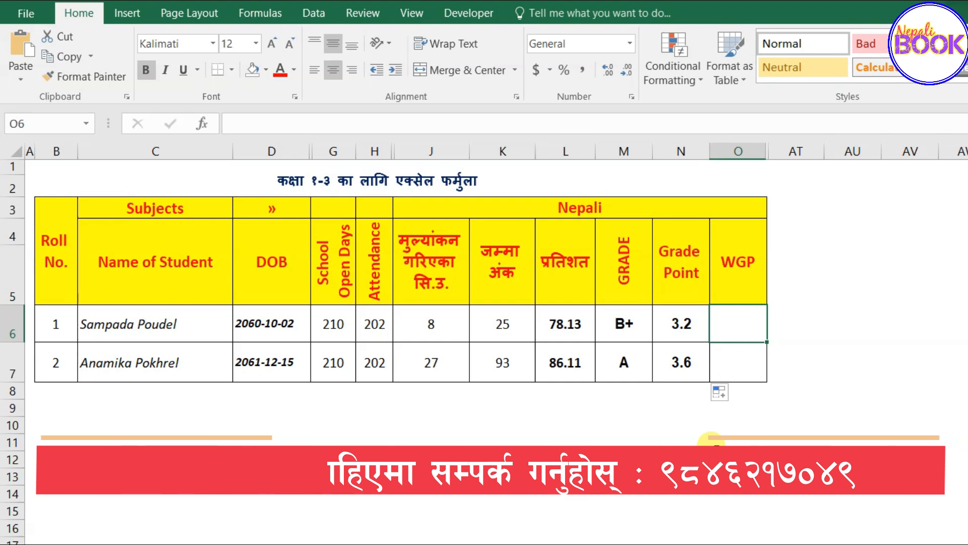
pyautogui.write('=5*')
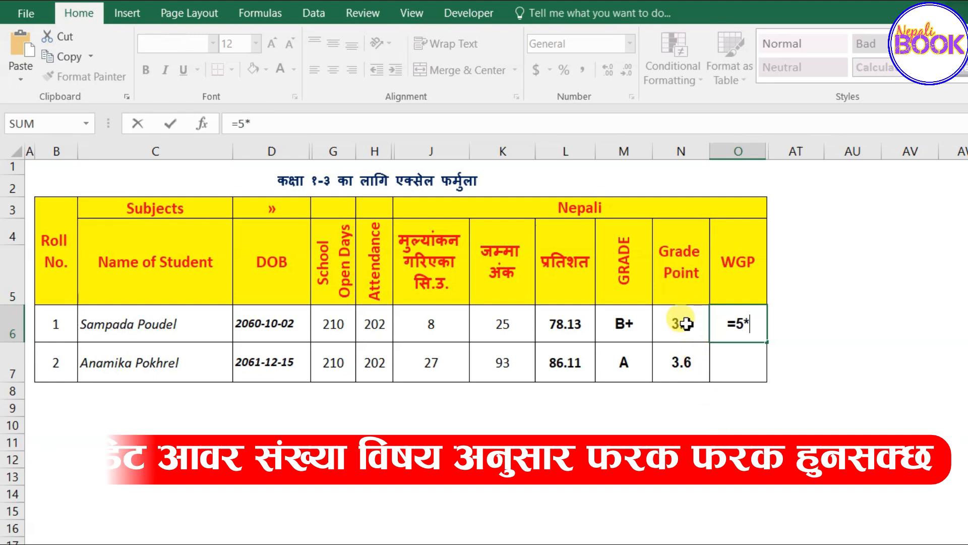
pyautogui.click(685, 324)
pyautogui.press('Return')
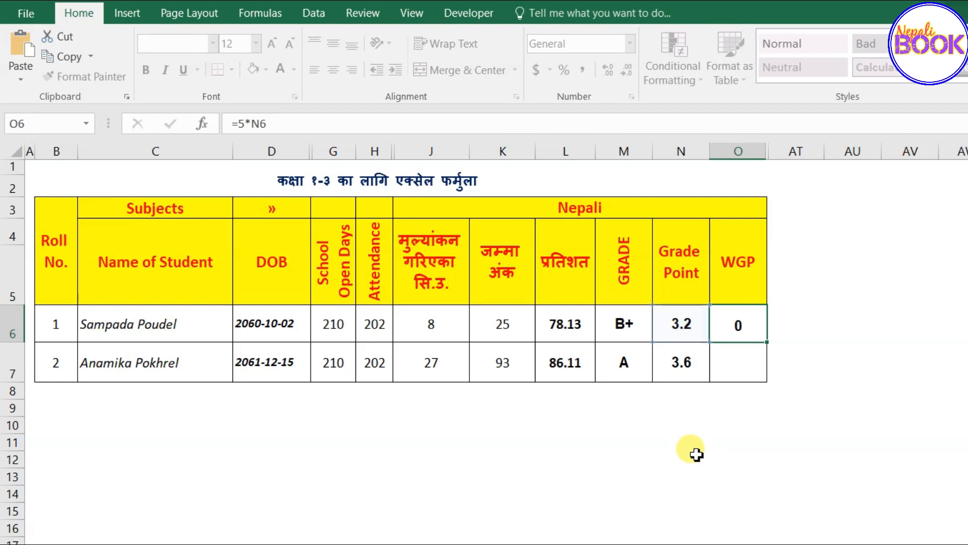
pyautogui.click(741, 323)
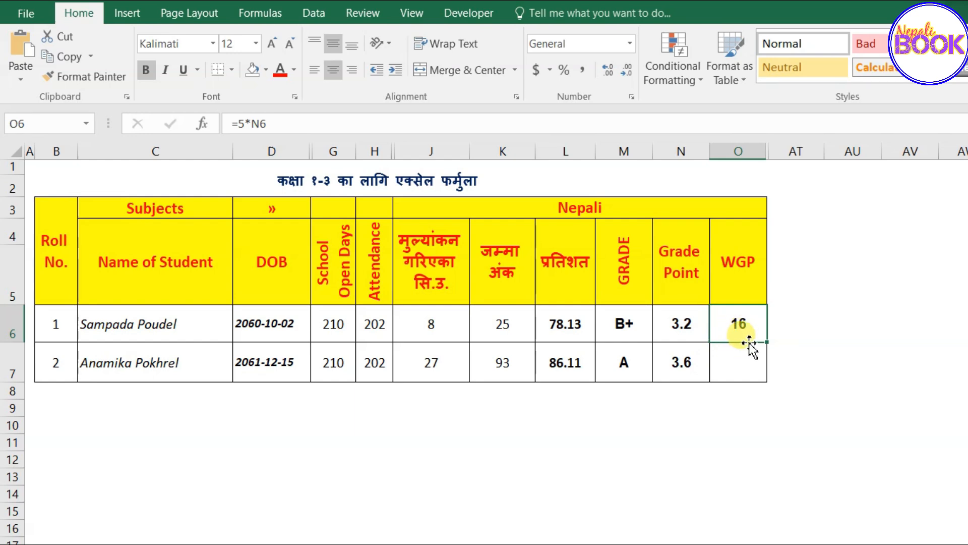
# Clear the first student's total marks in K6 to test the formulas with missing marks, and re-enter 25
pyautogui.click(495, 325)
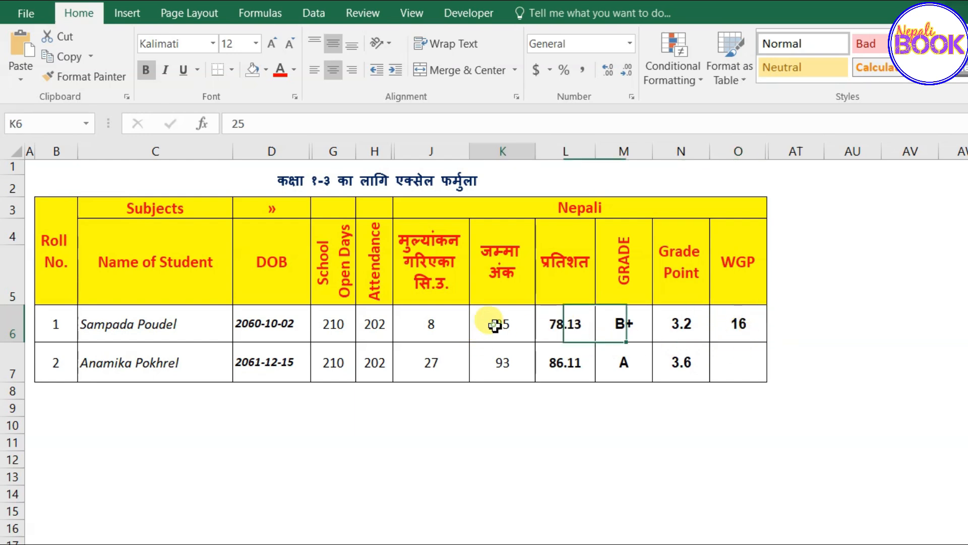
pyautogui.moveTo(494, 326); pyautogui.dragTo(501, 374)
pyautogui.hotkey('shift', 'Up')
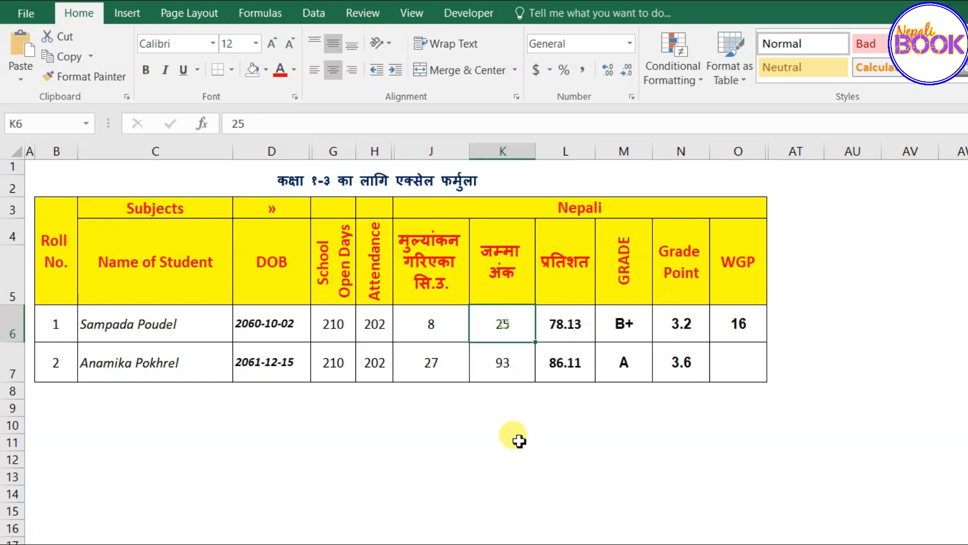
pyautogui.press('Delete')
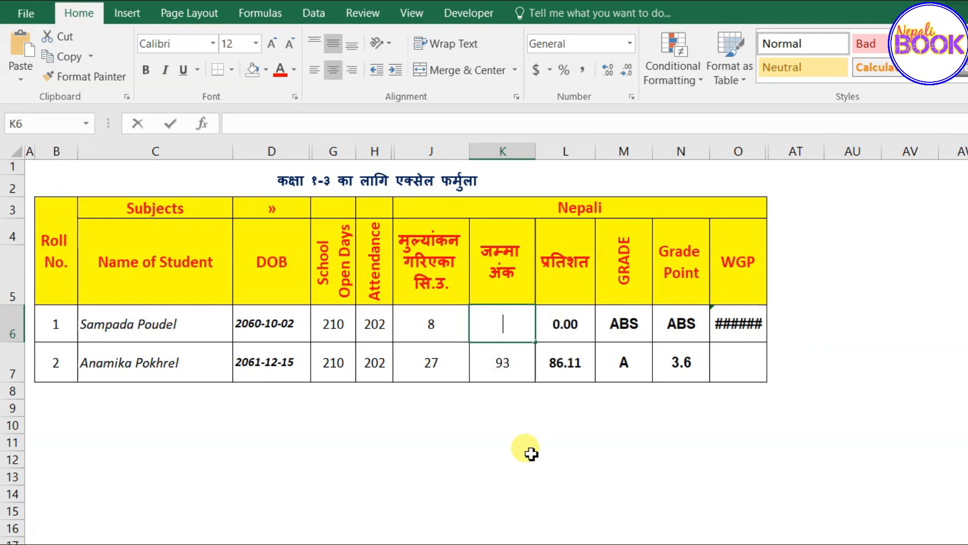
pyautogui.write('25')
pyautogui.press('Return')
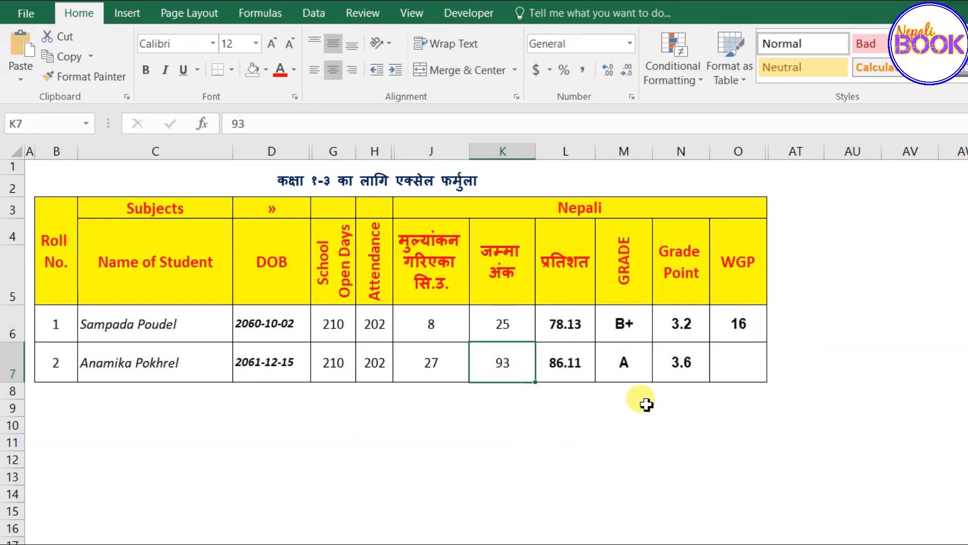
# Wrap the first student's WGP formula in O6 with IFERROR so it reads =IFERROR(5*N6,"")
pyautogui.click(754, 325)
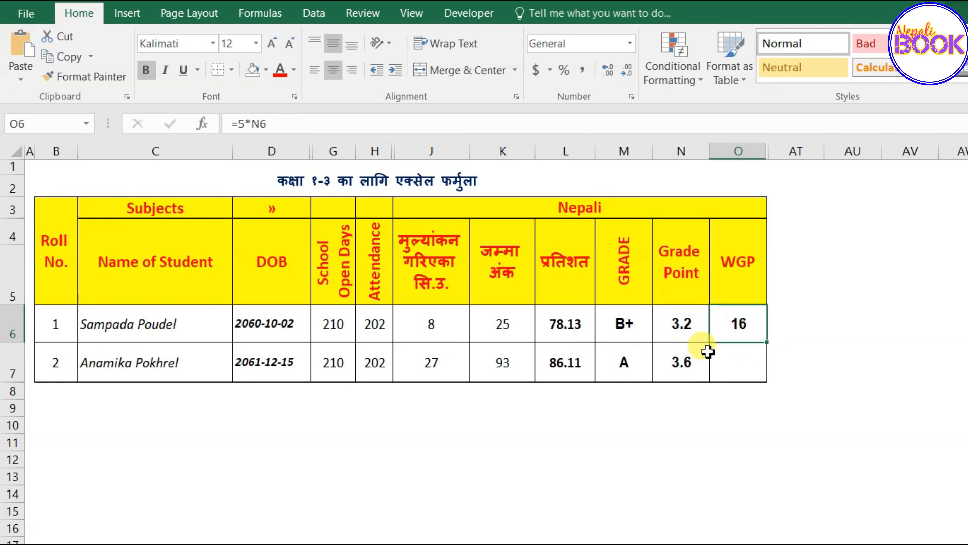
pyautogui.doubleClick(740, 323)
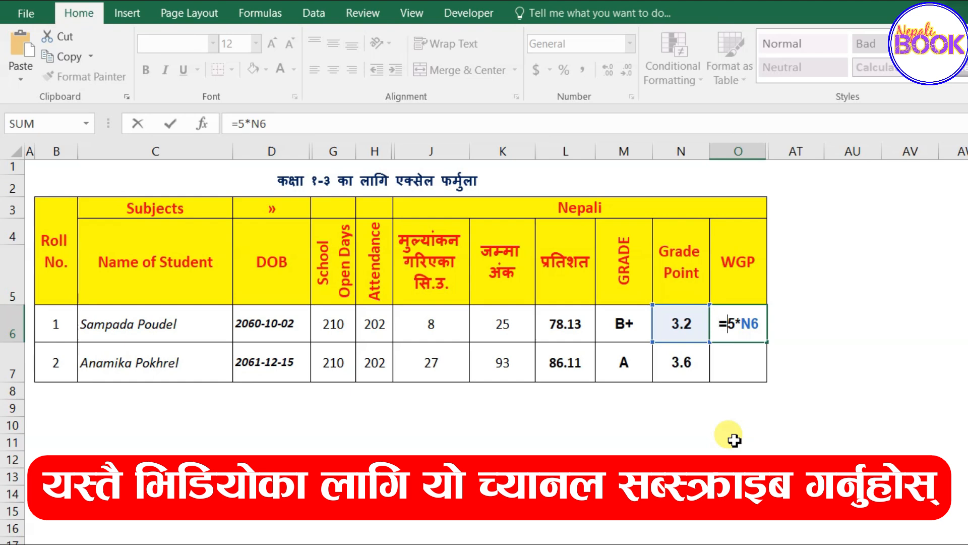
pyautogui.write('ife')
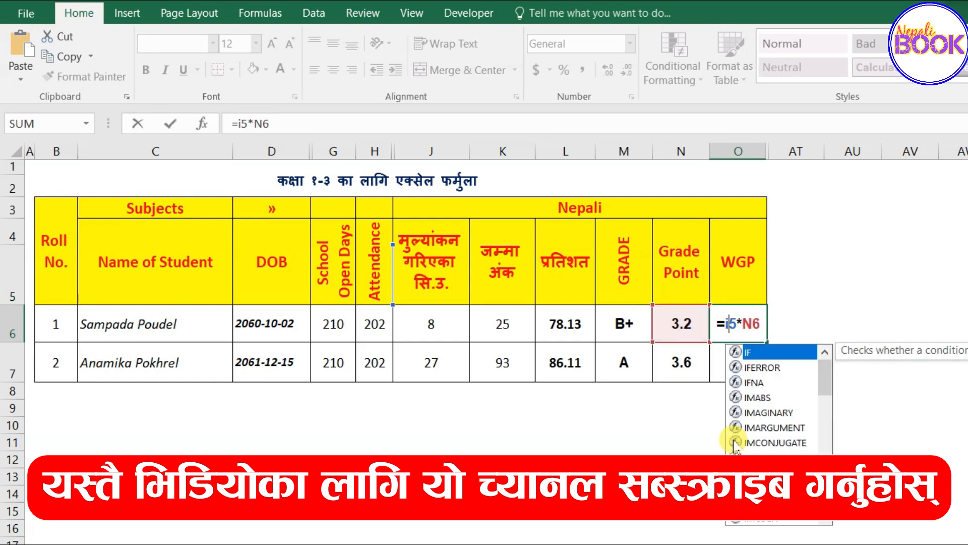
pyautogui.press('Tab')
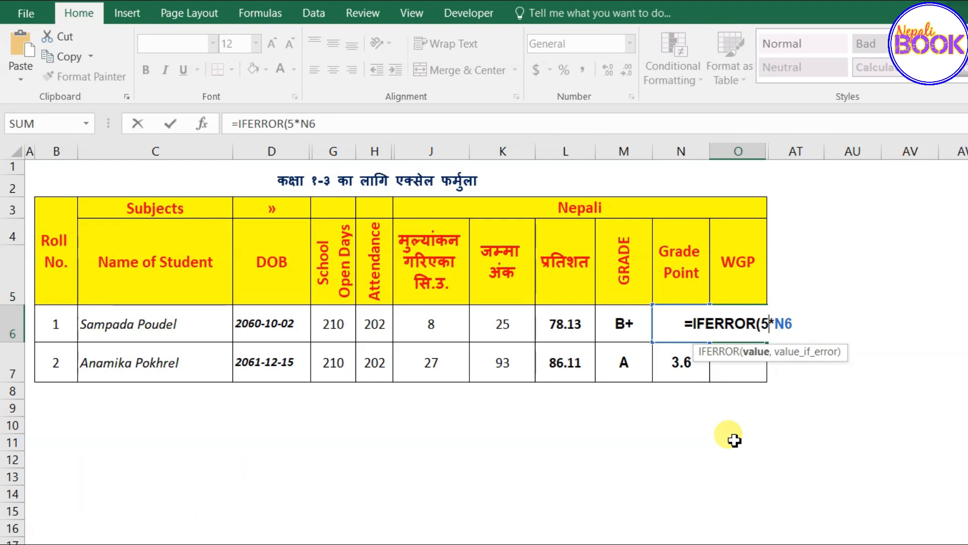
pyautogui.press('Right')
pyautogui.press('Right')
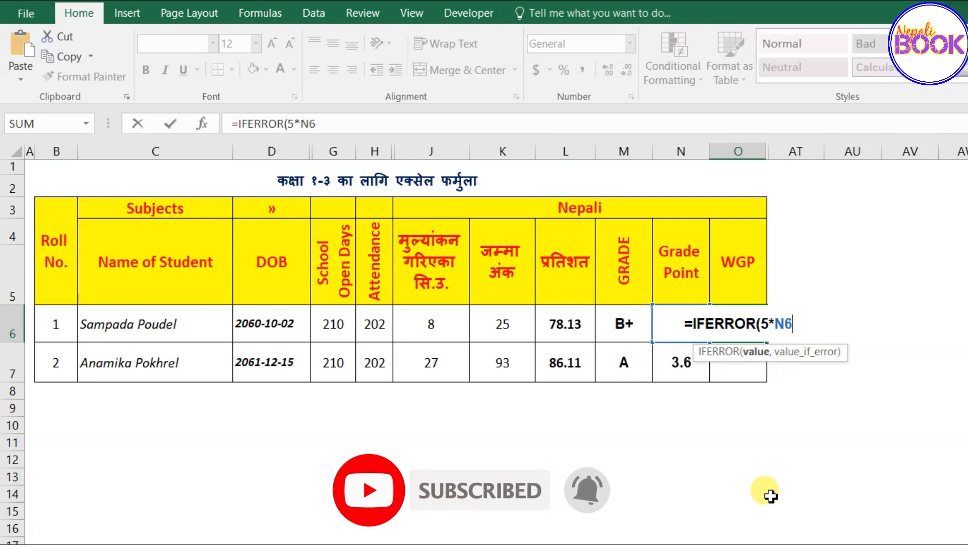
pyautogui.write(',')
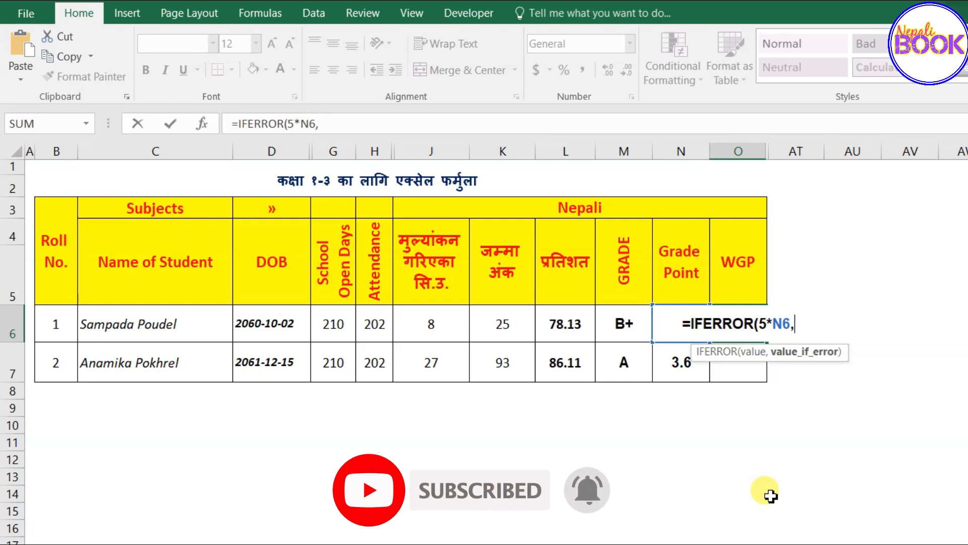
pyautogui.write('""')
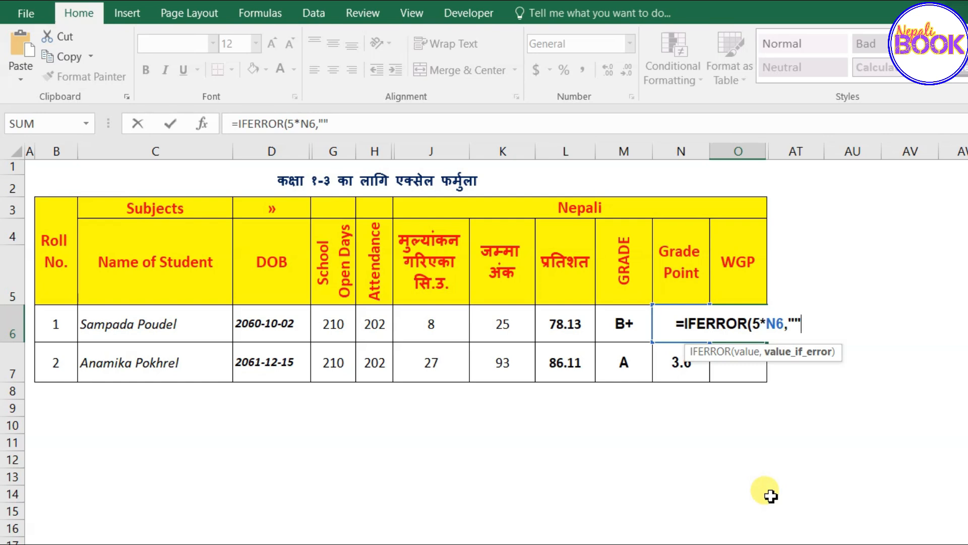
pyautogui.write(')')
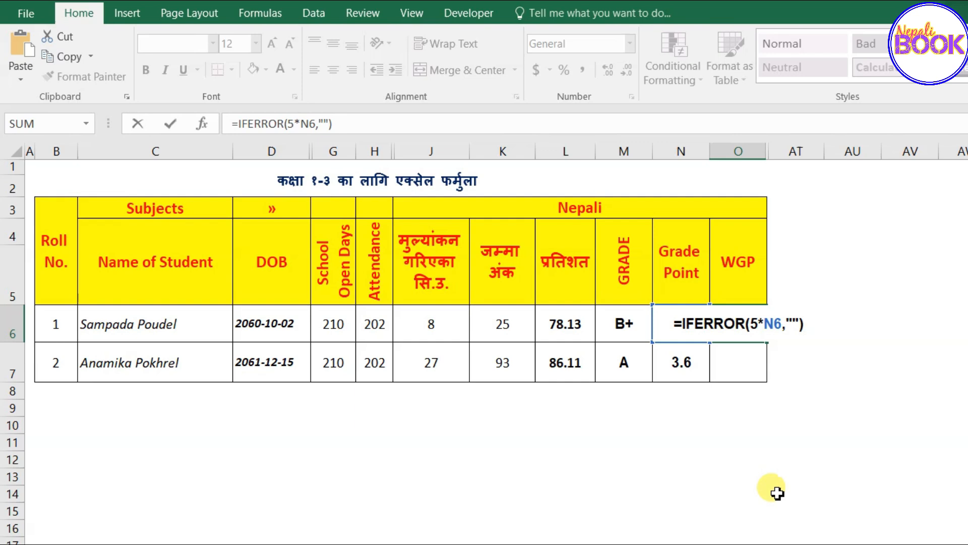
pyautogui.press('Return')
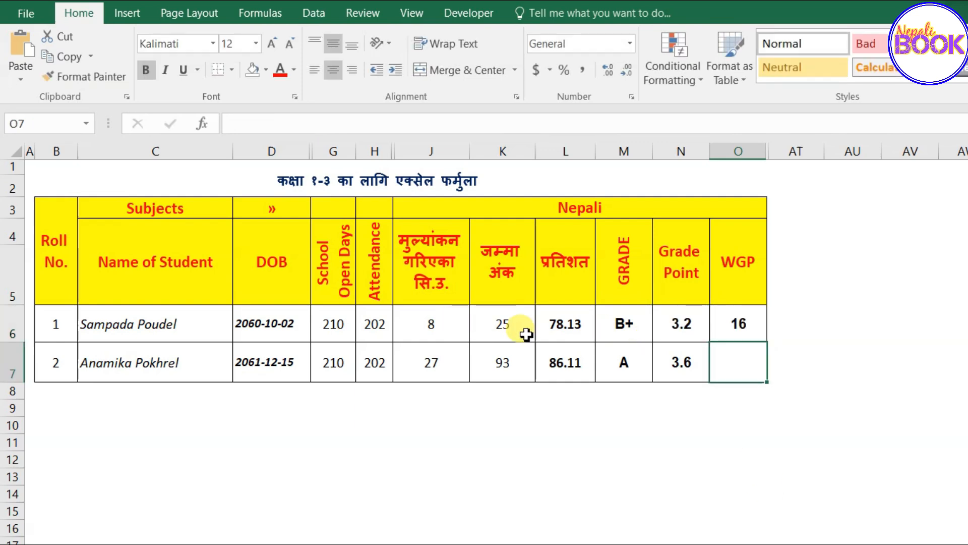
# Clear the first student's Nepali total marks in K6 to test the IFERROR formula in O6 with missing marks
pyautogui.click(504, 324)
pyautogui.press('Delete')
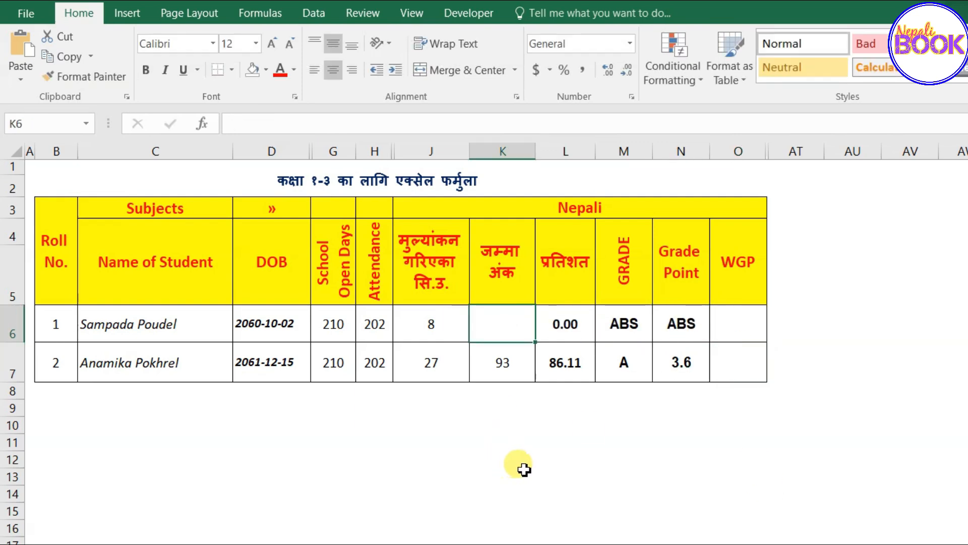
pyautogui.click(746, 325)
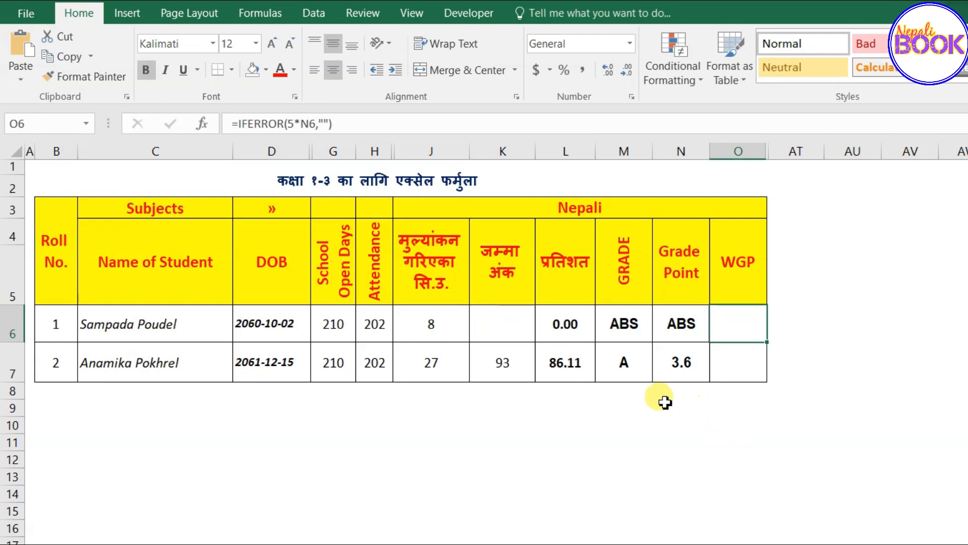
pyautogui.click(499, 321)
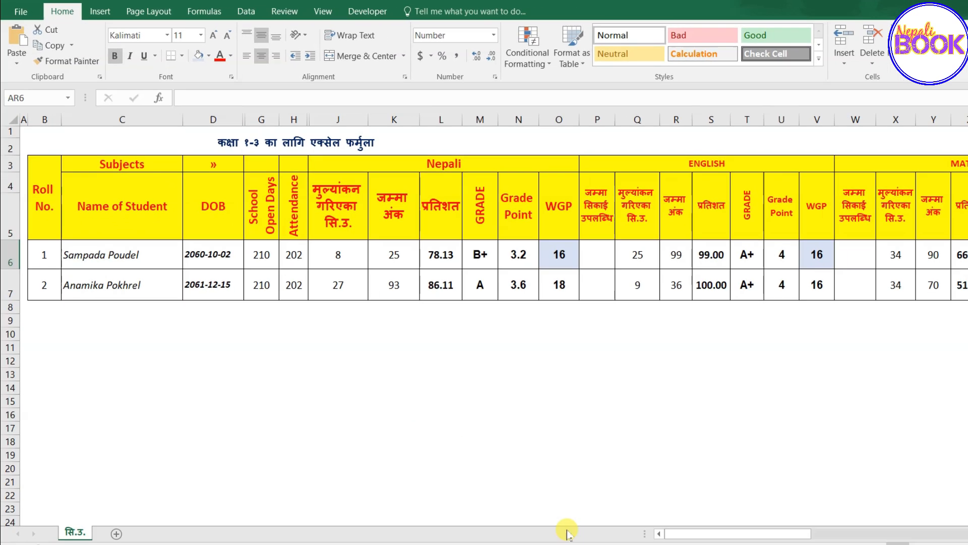
# Start the first student's GPA formula in AR6 with the Local Subject and My Surrounding WGP cells, =(AQ6+AJ6+
pyautogui.moveTo(711, 536); pyautogui.dragTo(726, 536)
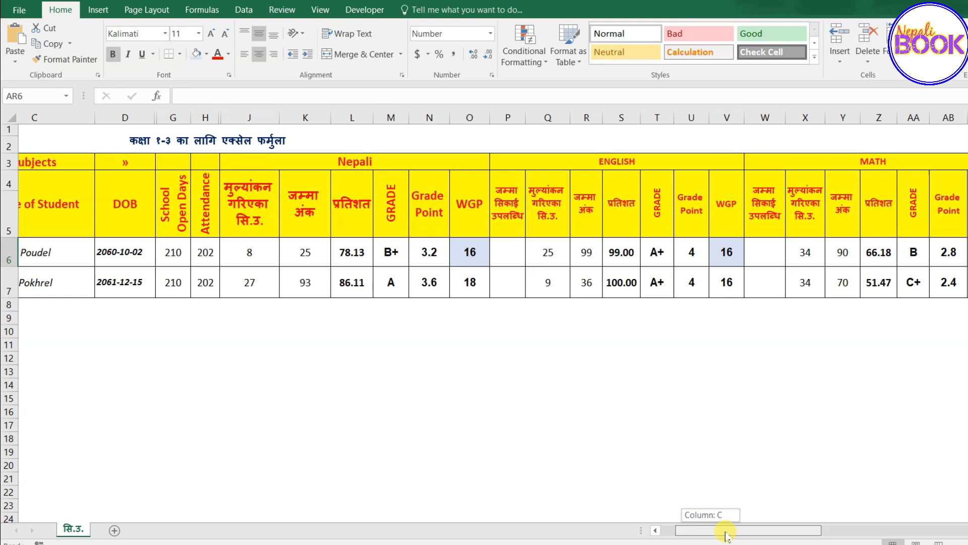
pyautogui.moveTo(730, 534); pyautogui.dragTo(878, 539)
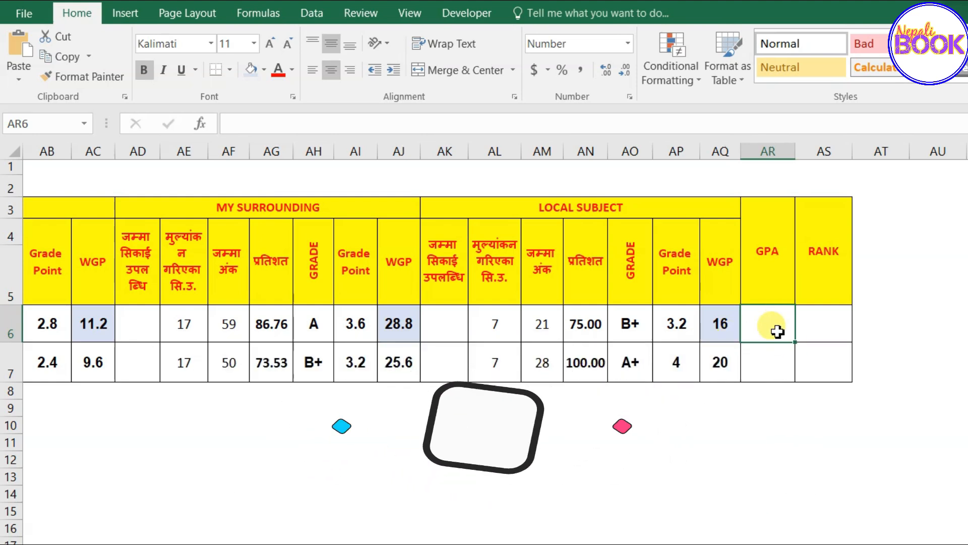
pyautogui.write('=(')
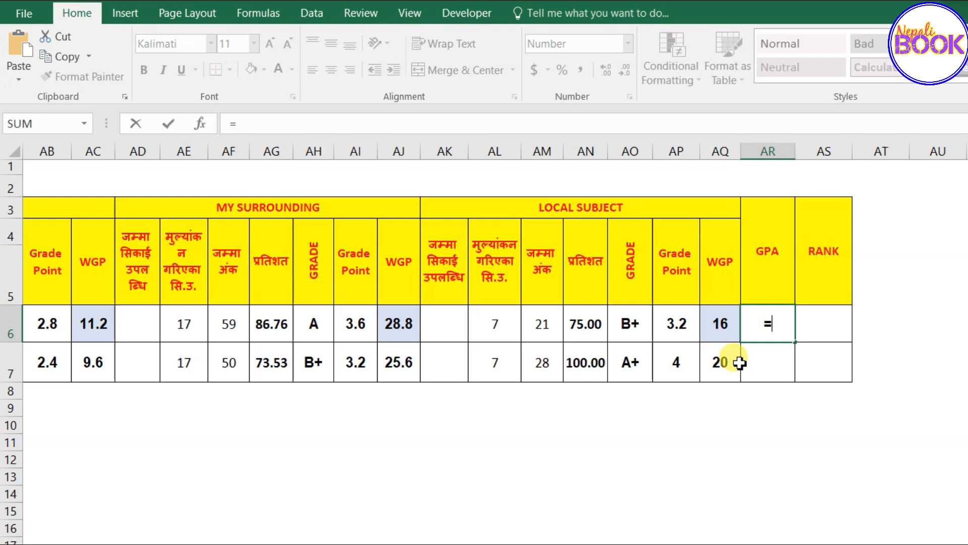
pyautogui.click(720, 328)
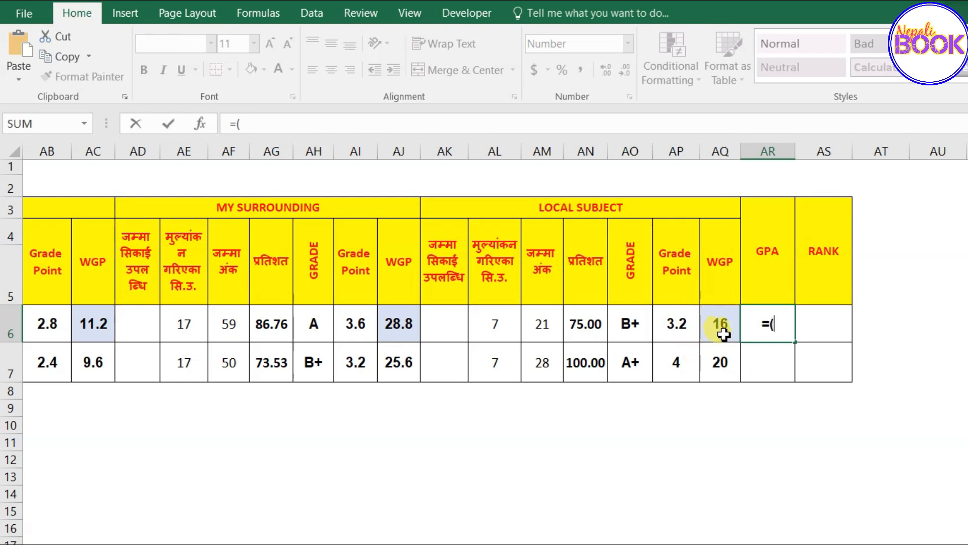
pyautogui.click(723, 331)
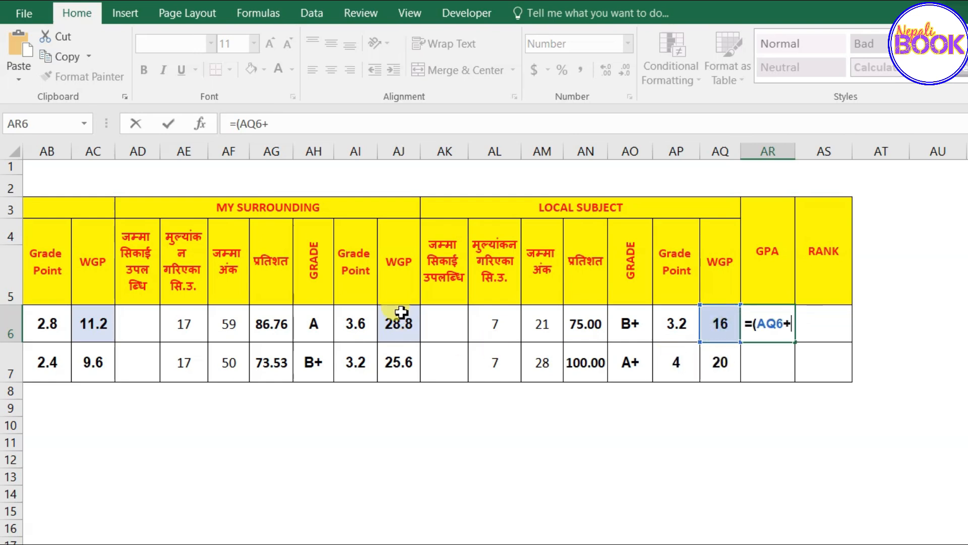
pyautogui.click(403, 331)
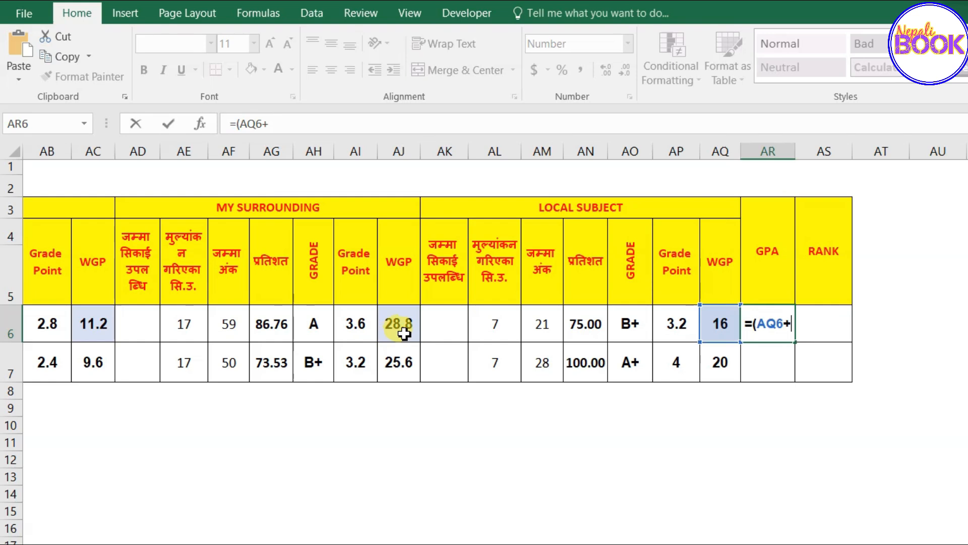
pyautogui.click(403, 333)
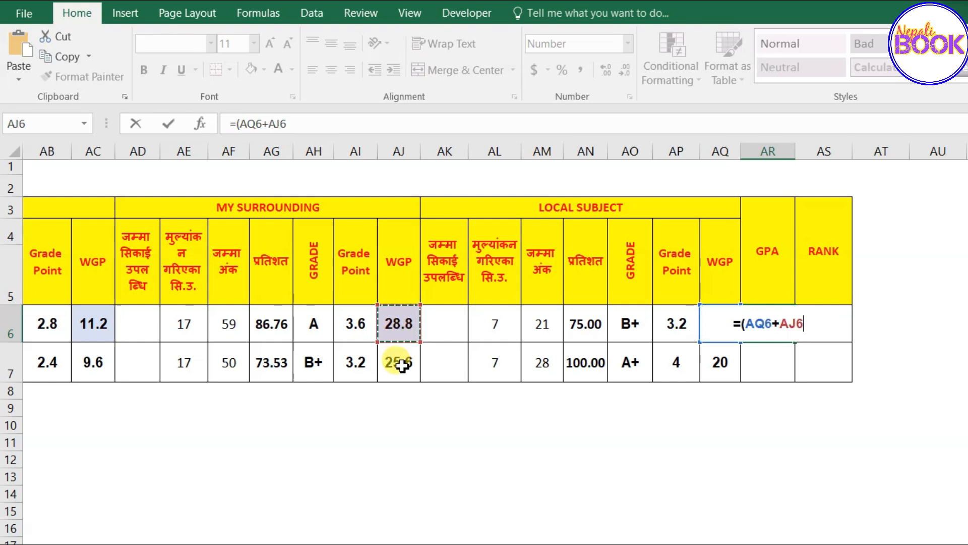
pyautogui.write('+')
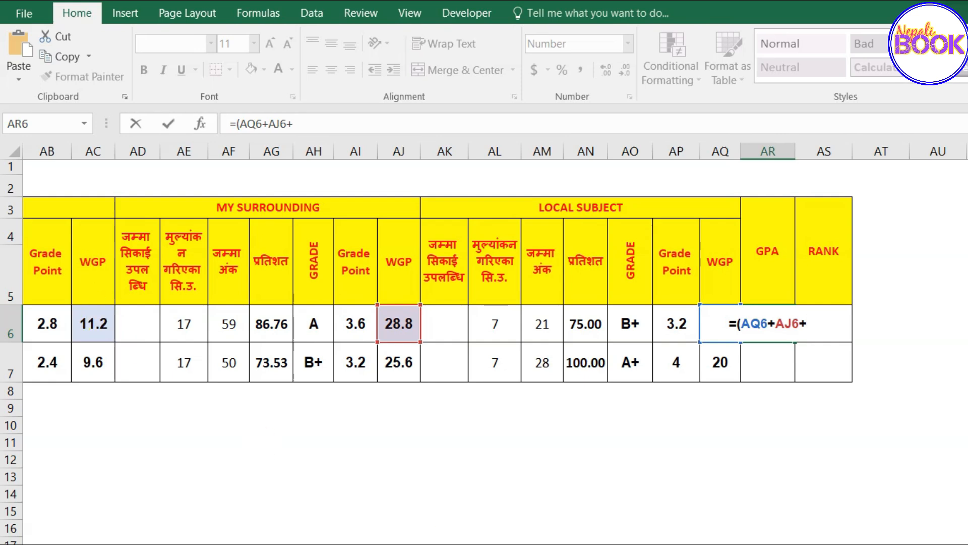
# Add the Math, English and Nepali WGP cells AC6, V6 and O6 to the sum in the GPA formula
pyautogui.hscroll(-5, 636, 528)
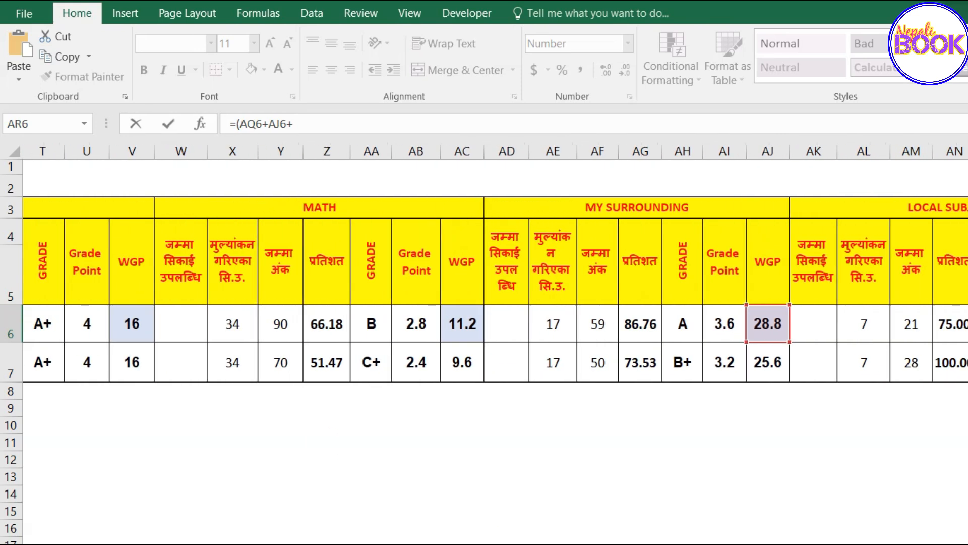
pyautogui.click(462, 331)
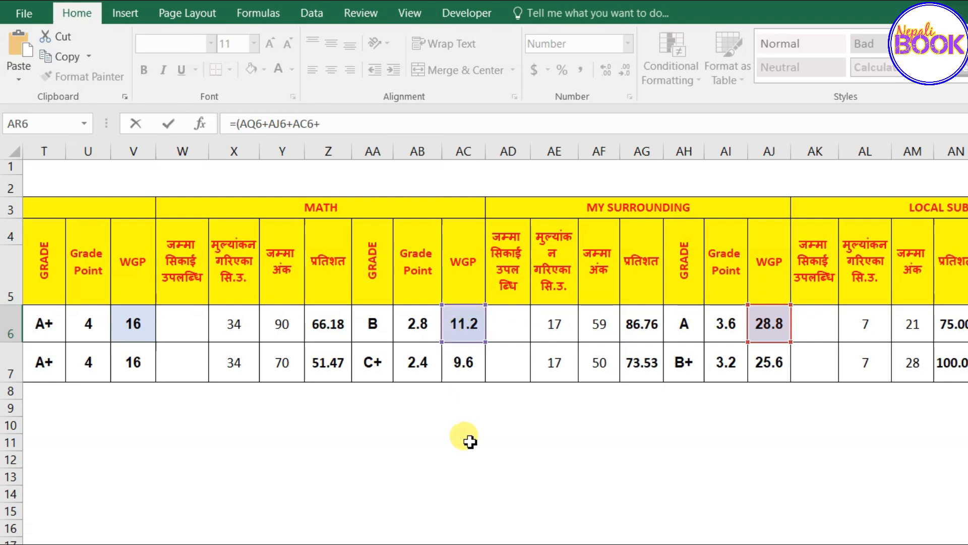
pyautogui.hscroll(-10, 484, 263)
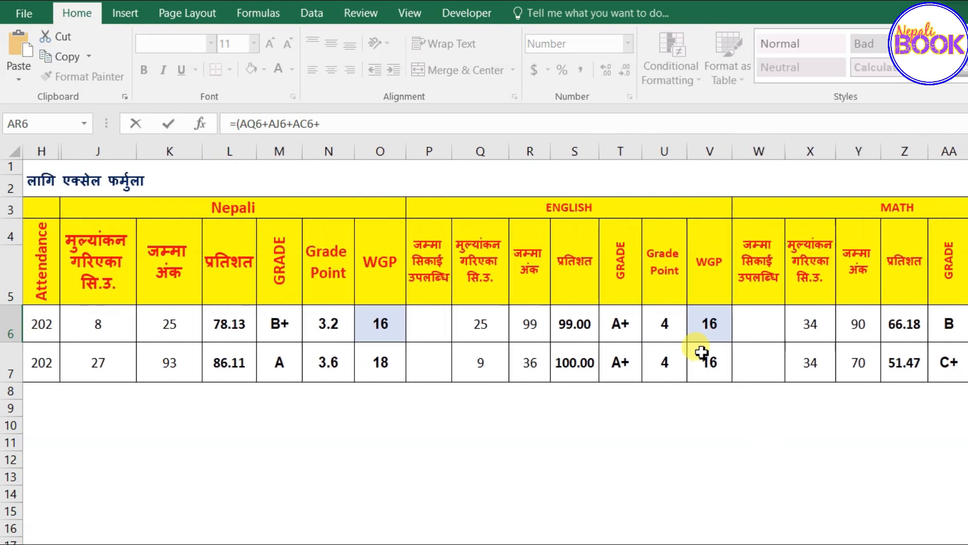
pyautogui.click(706, 326)
pyautogui.write('+')
pyautogui.click(396, 335)
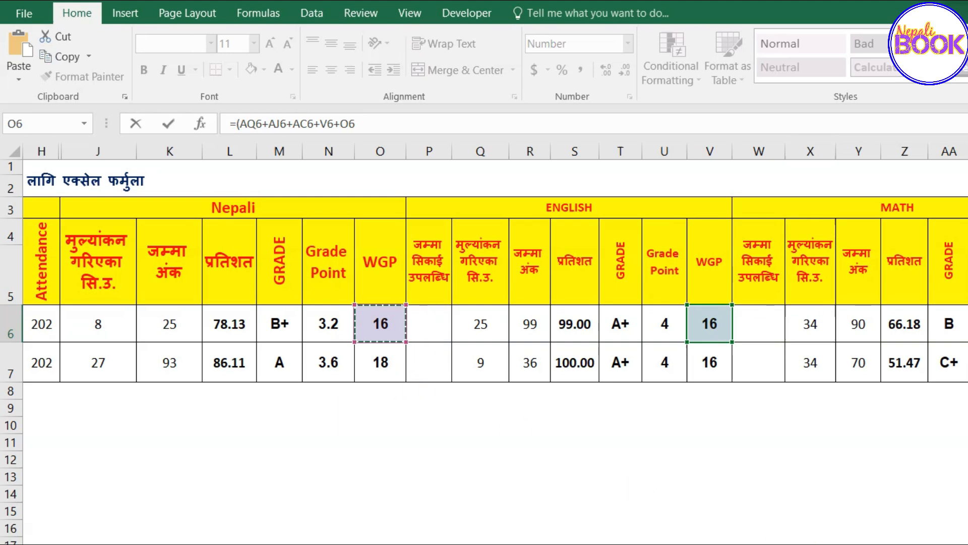
# Close the bracket around the WGP sum, divide it by 26 and enter the GPA formula in AR6
pyautogui.hscroll(10, 578, 355)
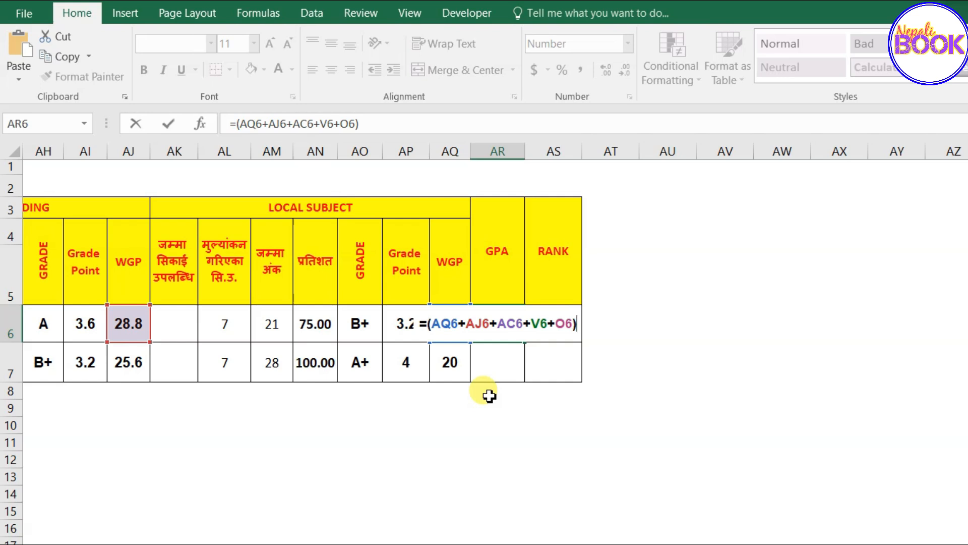
pyautogui.write('/')
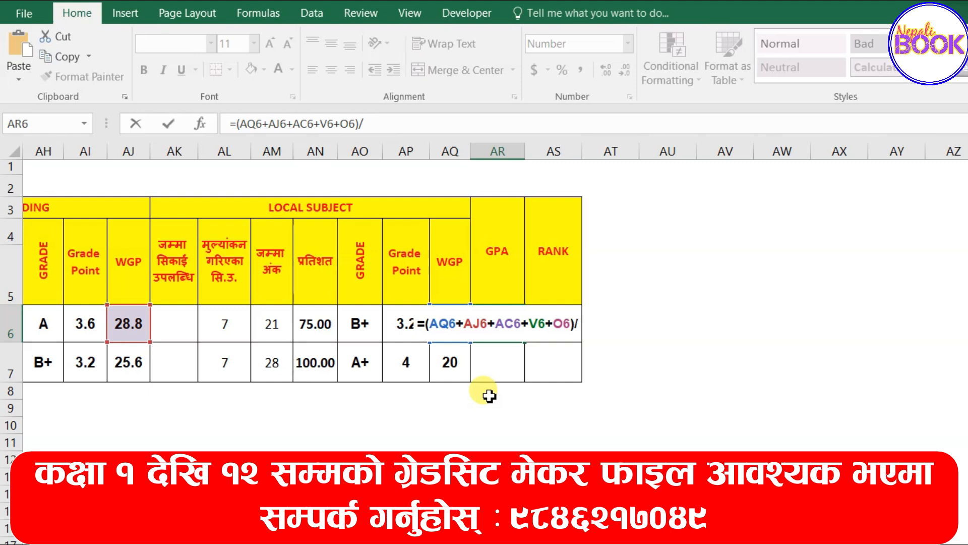
pyautogui.write('26')
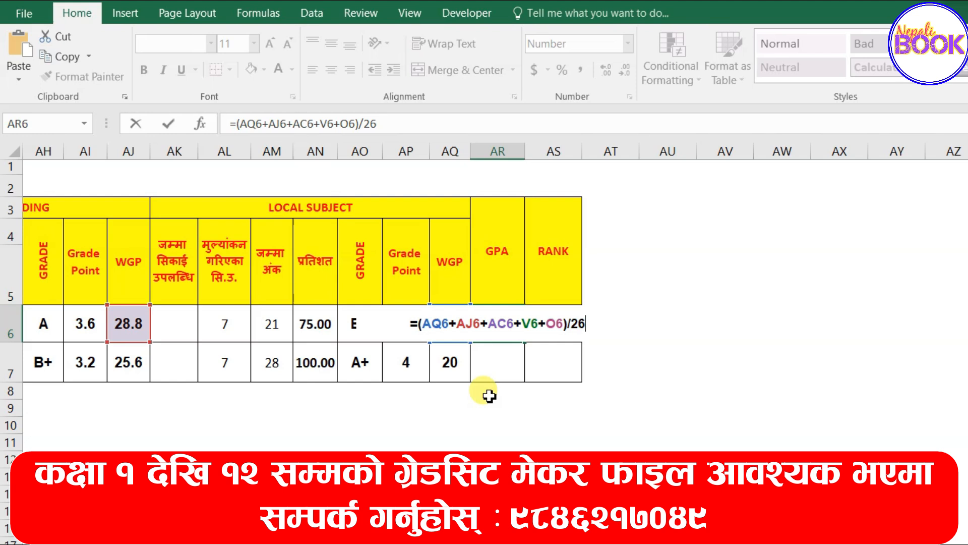
pyautogui.press('Return')
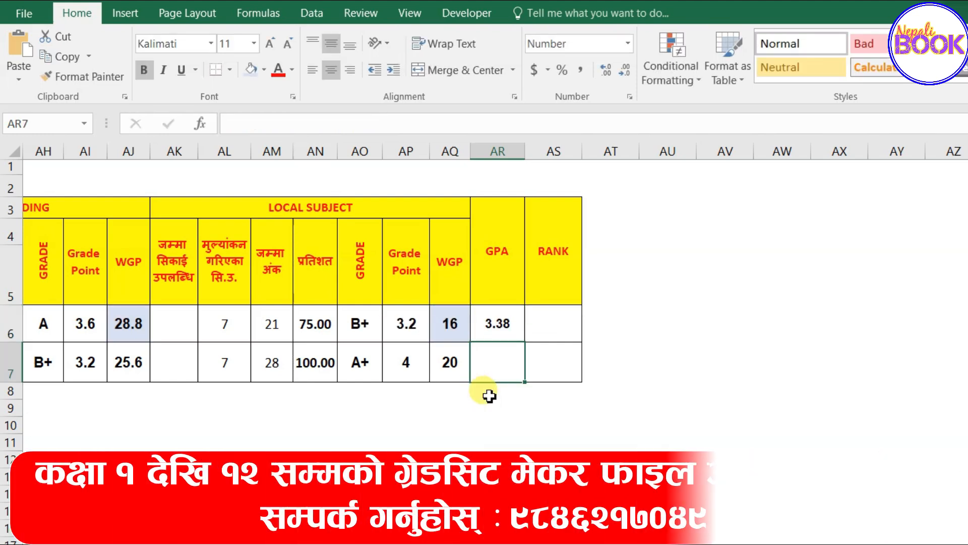
# Copy the GPA formula from AR6 down to the second student's cell AR7 and check the copied formula
pyautogui.click(499, 318)
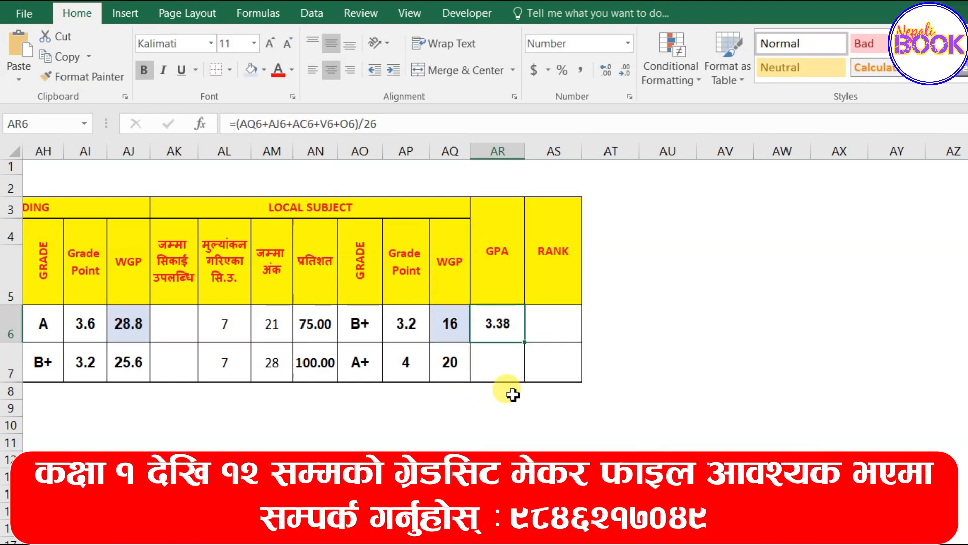
pyautogui.moveTo(524, 343); pyautogui.dragTo(525, 372)
pyautogui.click(501, 361)
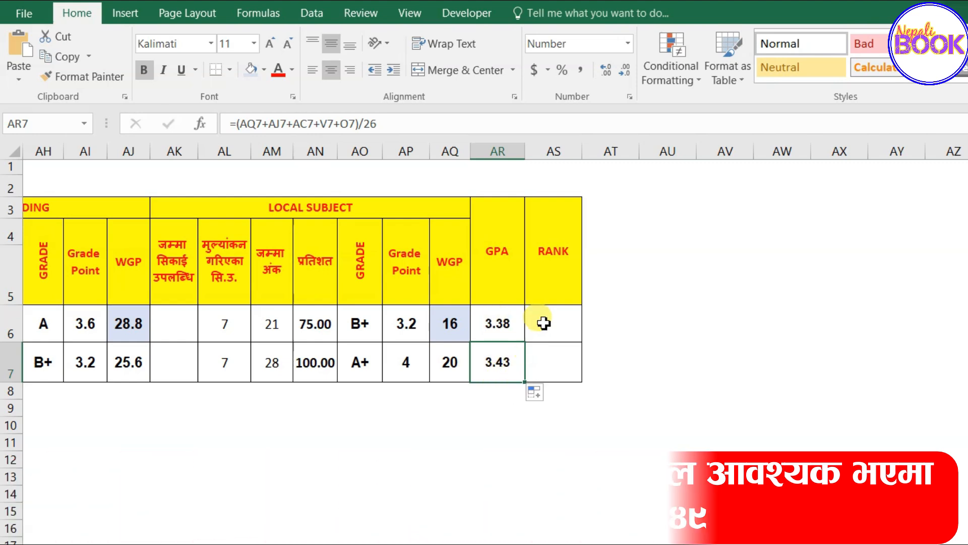
# Widen the GPA and RANK columns, AR and AS
pyautogui.click(545, 322)
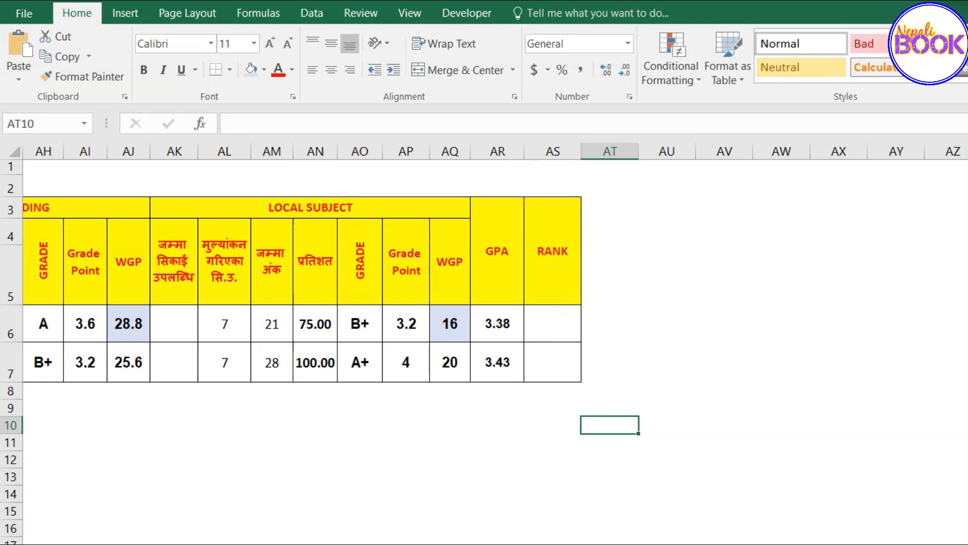
pyautogui.moveTo(524, 151); pyautogui.dragTo(706, 151)
# Enter =RANK(AR6,AR6:AR7,0) in AS6 to rank the first student's GPA in descending order
pyautogui.click(667, 328)
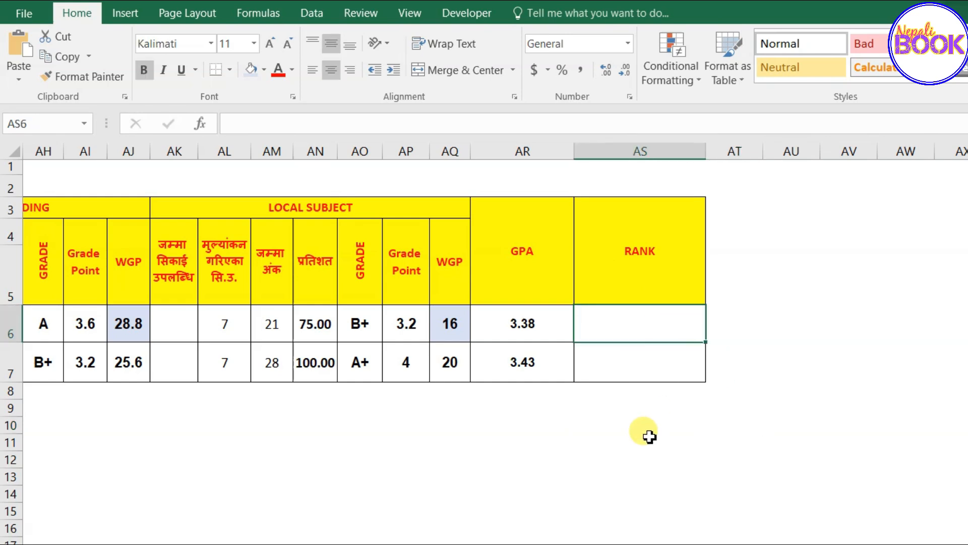
pyautogui.write('=')
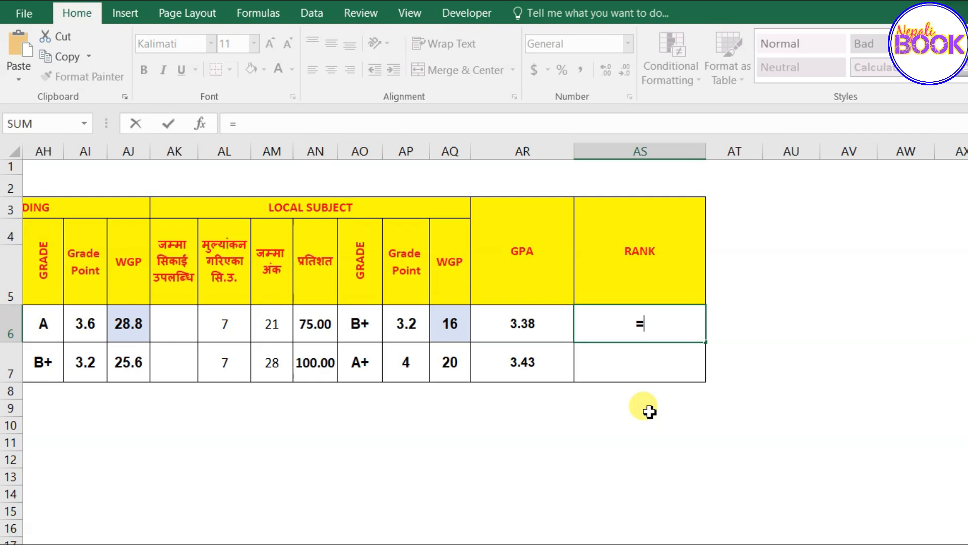
pyautogui.write('rank')
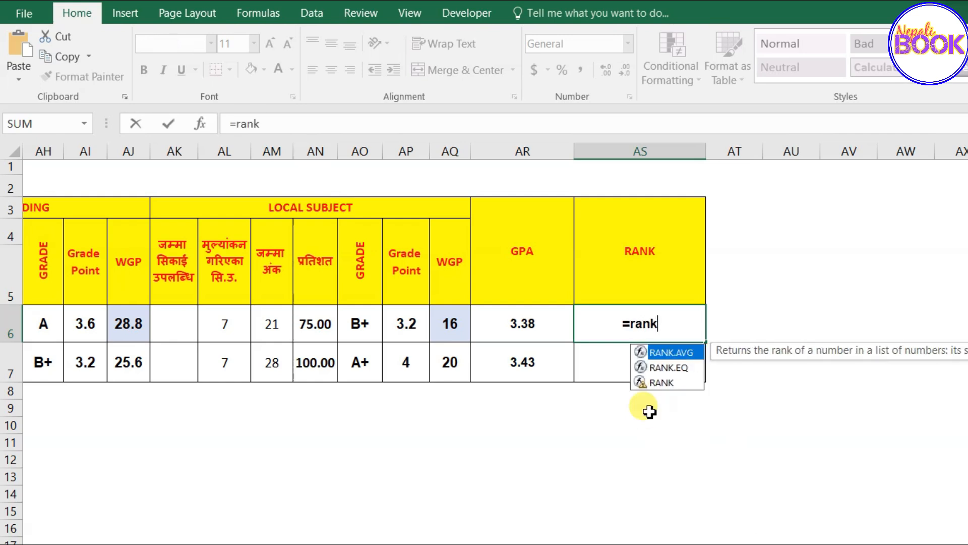
pyautogui.write('(')
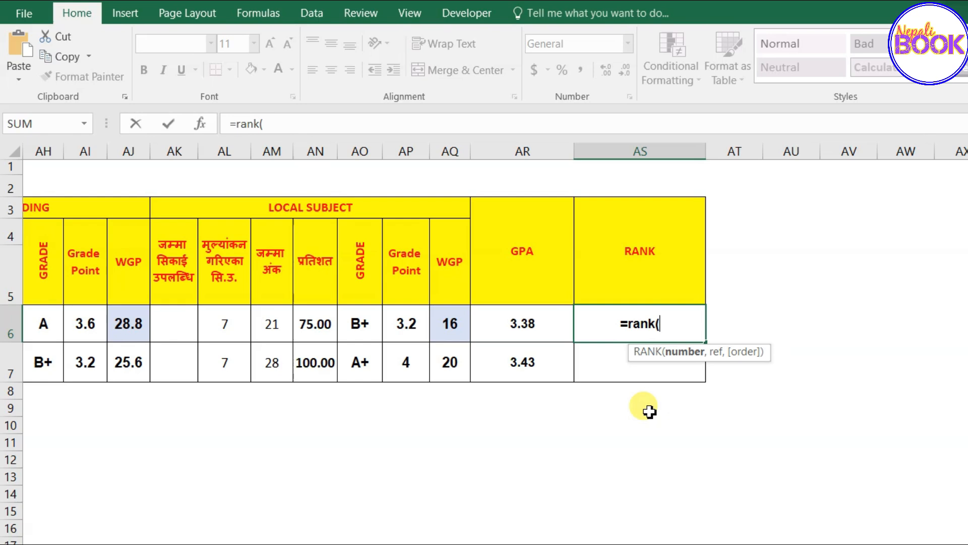
pyautogui.click(530, 325)
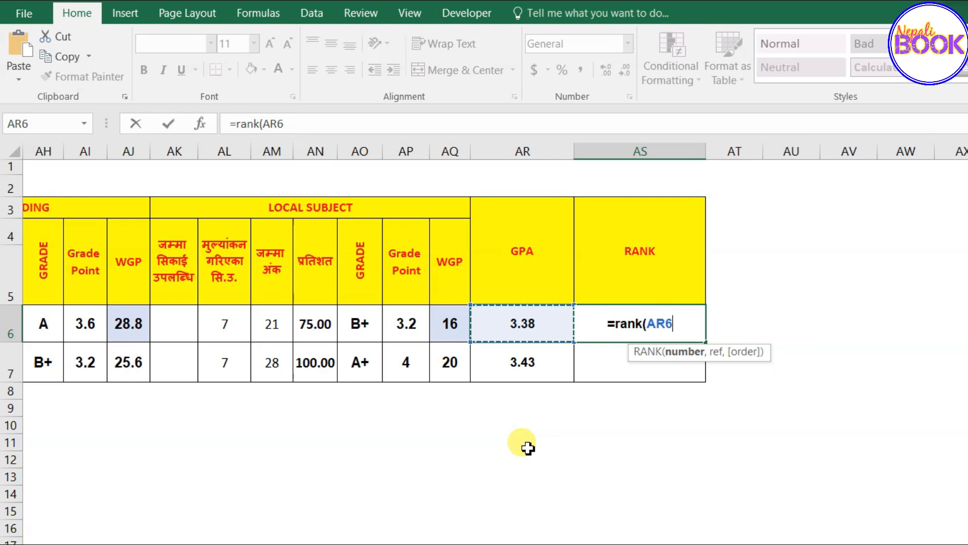
pyautogui.write(',')
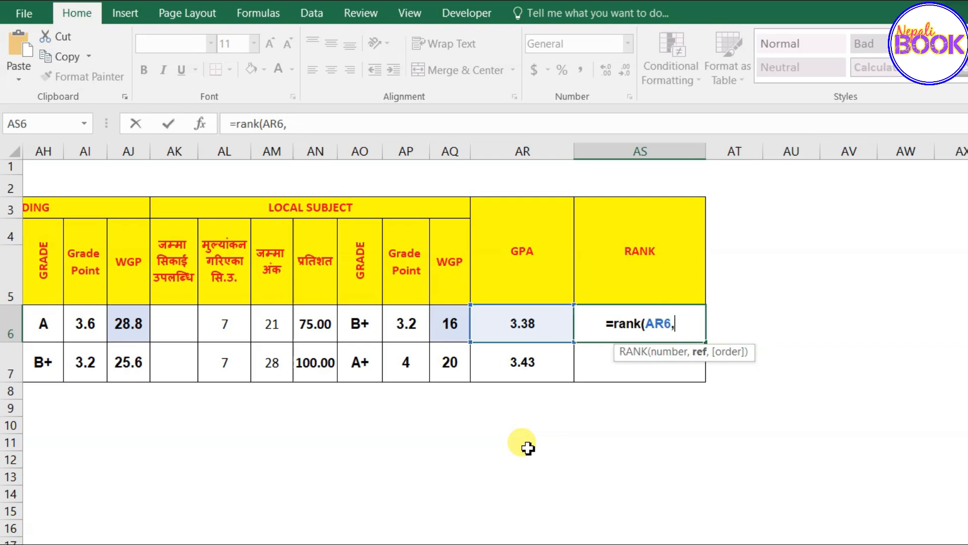
pyautogui.moveTo(516, 325); pyautogui.dragTo(507, 375)
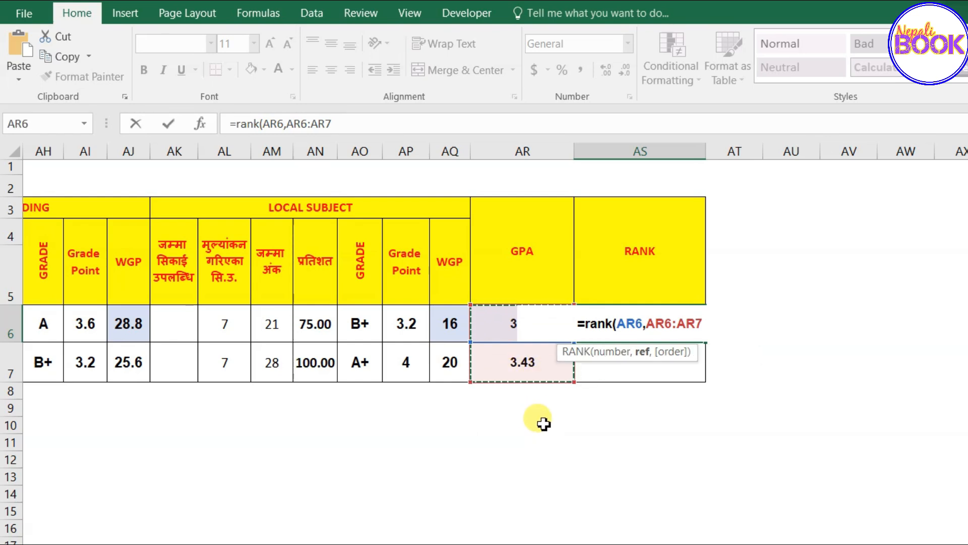
pyautogui.write(',')
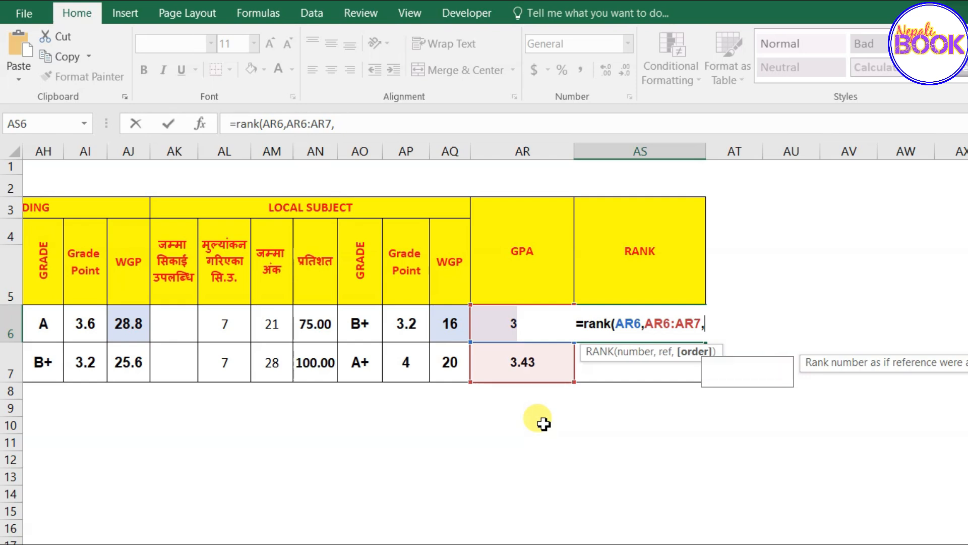
pyautogui.write('0')
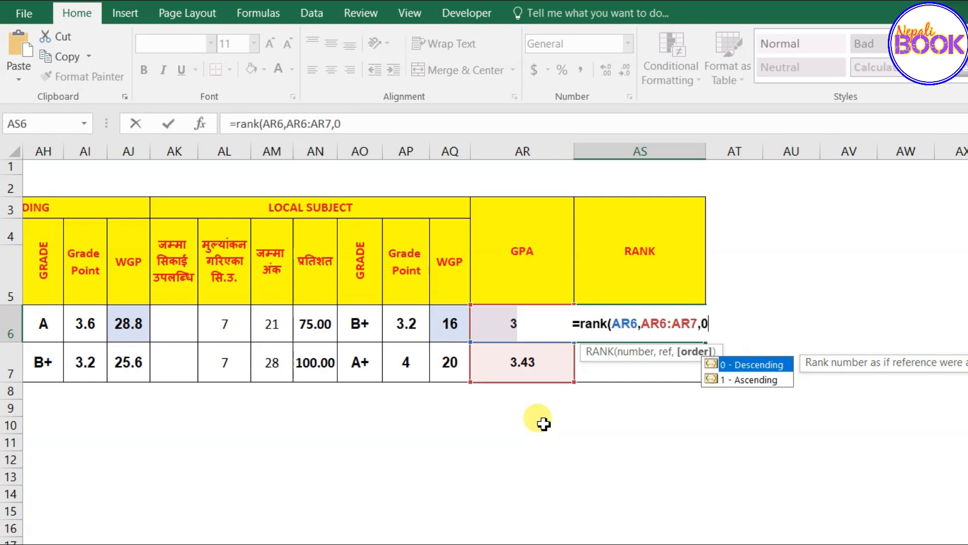
pyautogui.write(')')
pyautogui.press('Return')
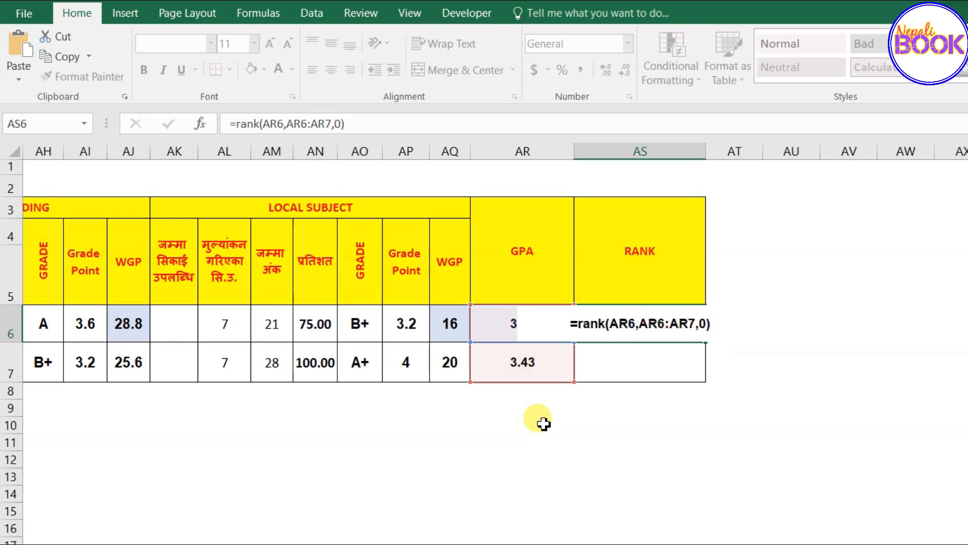
# Copy the rank formula from AS6 down to the second student's cell AS7 and check the copied formula
pyautogui.click(644, 321)
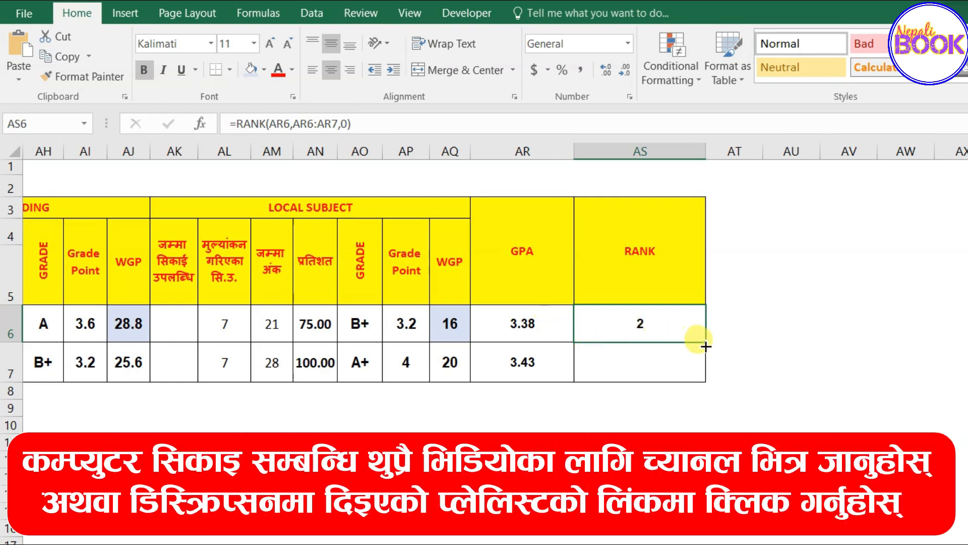
pyautogui.moveTo(705, 346); pyautogui.dragTo(702, 376)
pyautogui.click(640, 363)
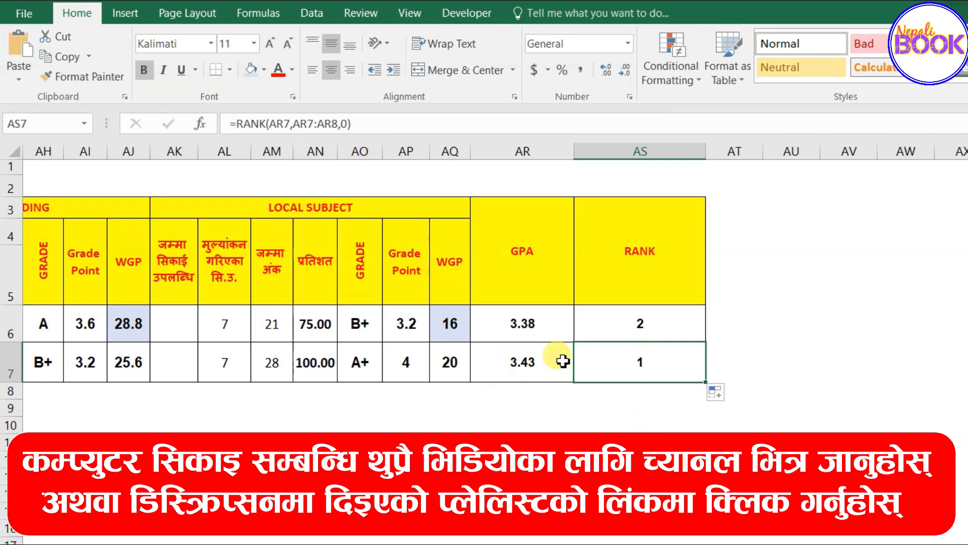
pyautogui.click(655, 359)
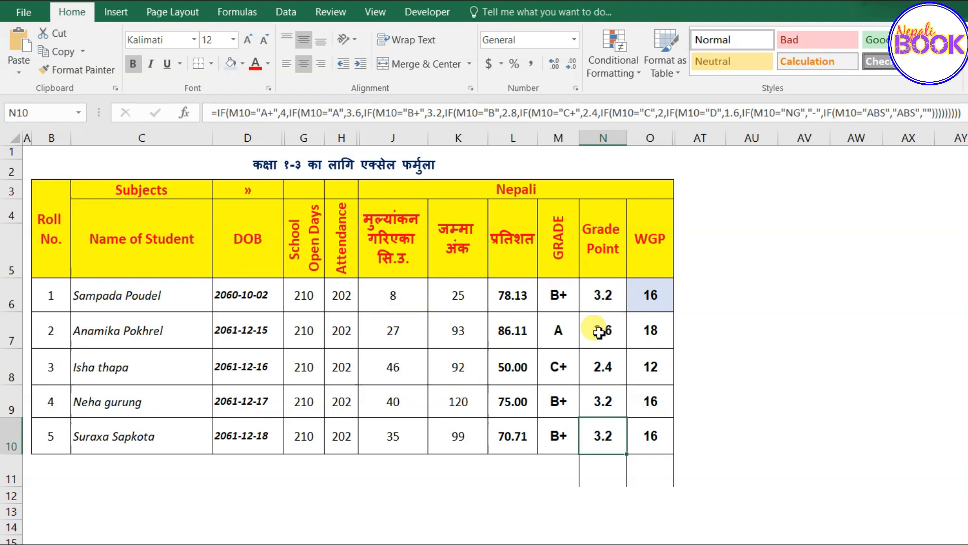
# Insert the average of the Nepali grade points N6:N10 in N11, directly below the Grade Point column, and check its range
pyautogui.moveTo(606, 301); pyautogui.dragTo(607, 476)
pyautogui.click(607, 476)
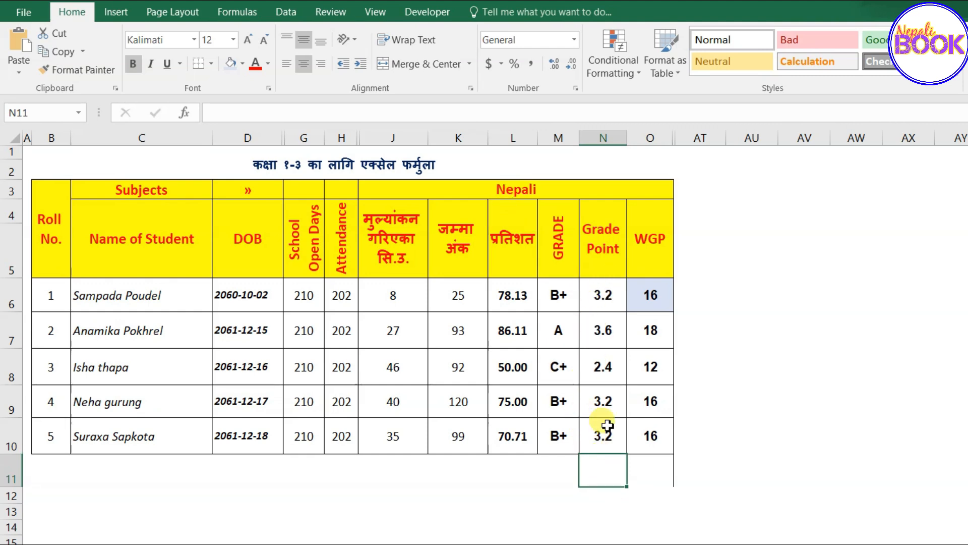
pyautogui.moveTo(606, 301); pyautogui.dragTo(601, 475)
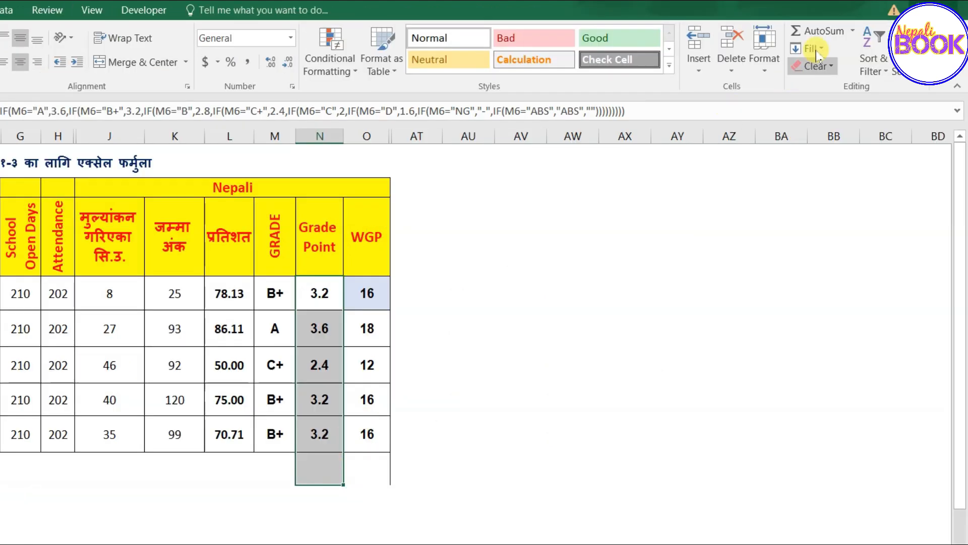
pyautogui.click(853, 32)
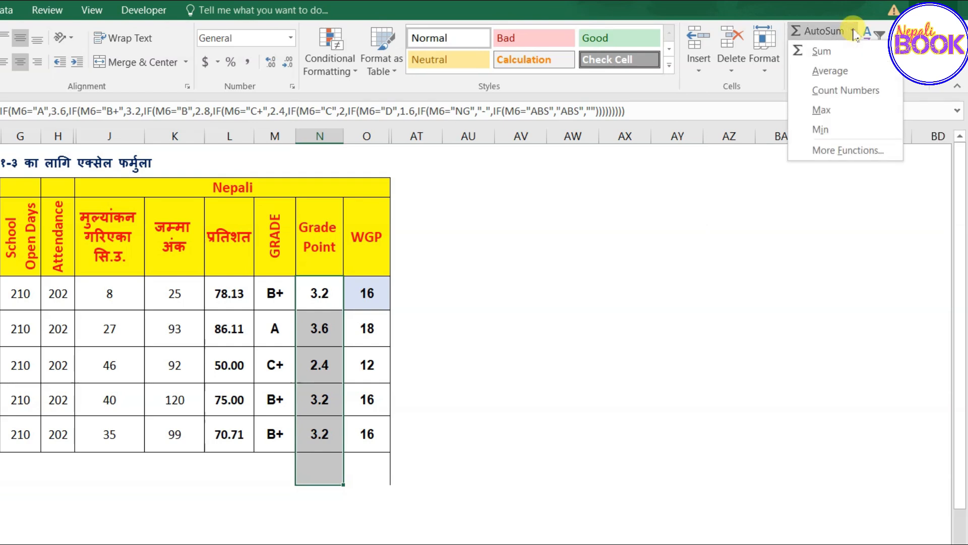
pyautogui.click(840, 75)
pyautogui.click(319, 468)
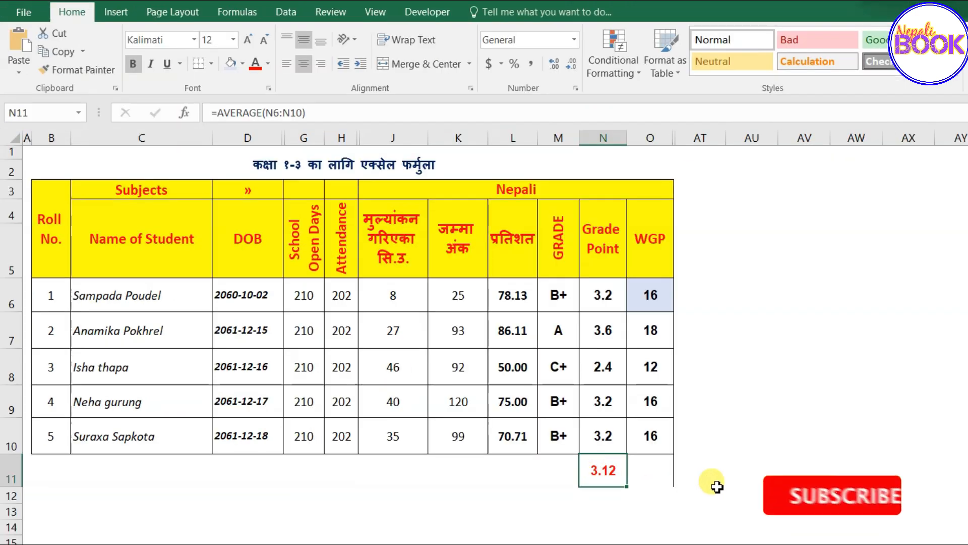
pyautogui.moveTo(602, 295); pyautogui.dragTo(610, 437)
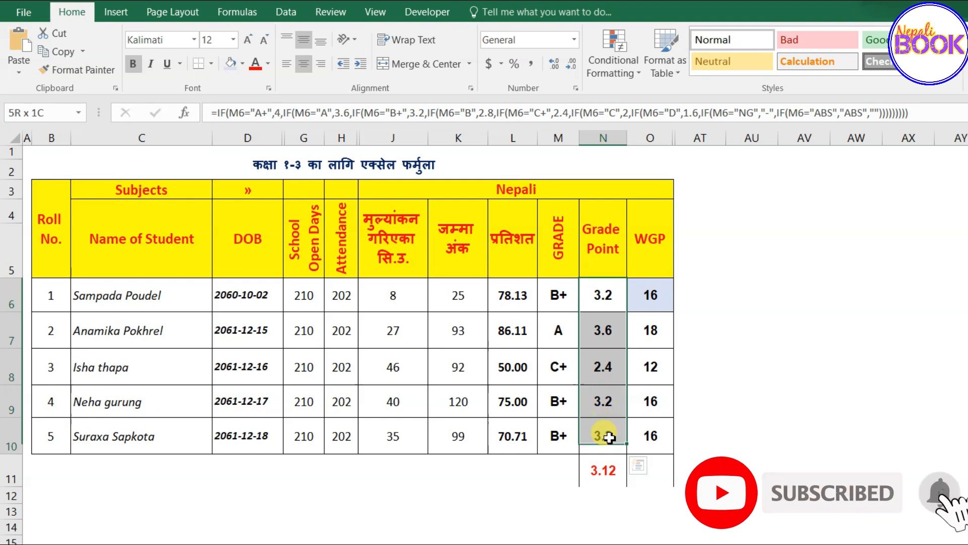
pyautogui.click(601, 466)
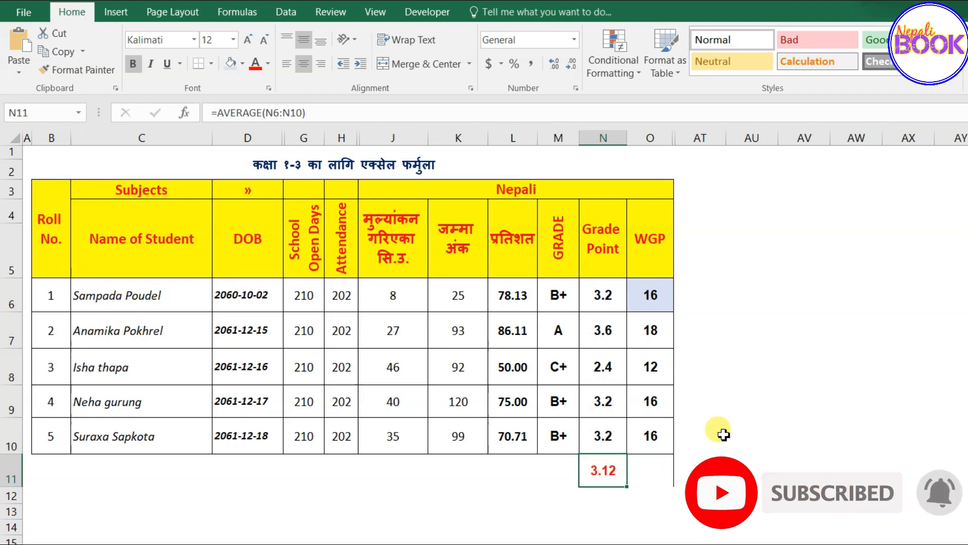